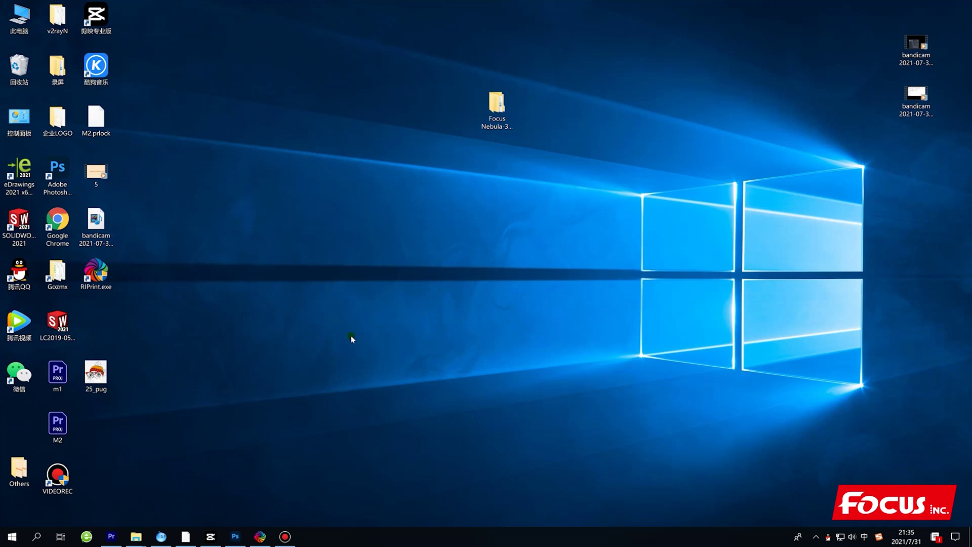
Step: View the 25_pug picture from the desktop in the photo viewer, and close it
double_click(103, 373)
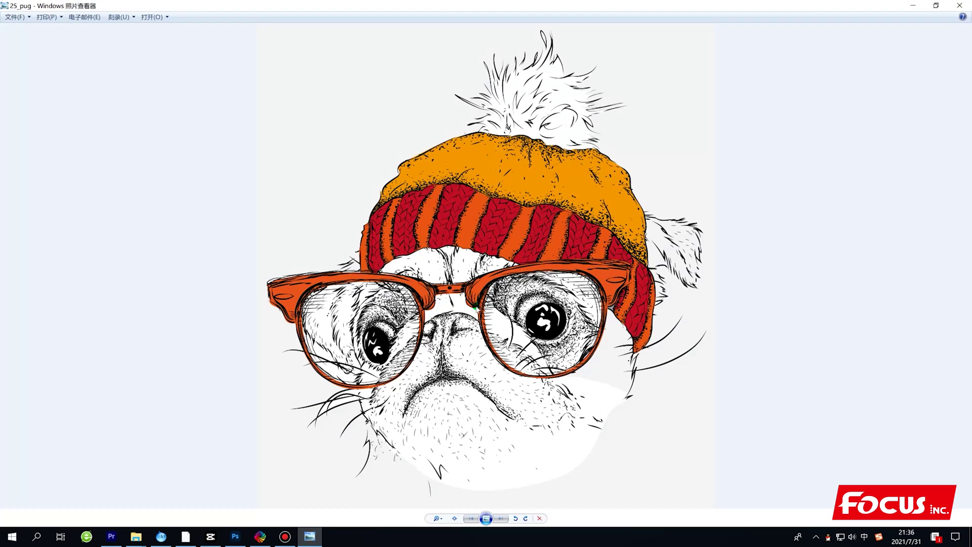
scroll(477, 316, up, 2)
scroll(498, 329, down, 2)
click(960, 5)
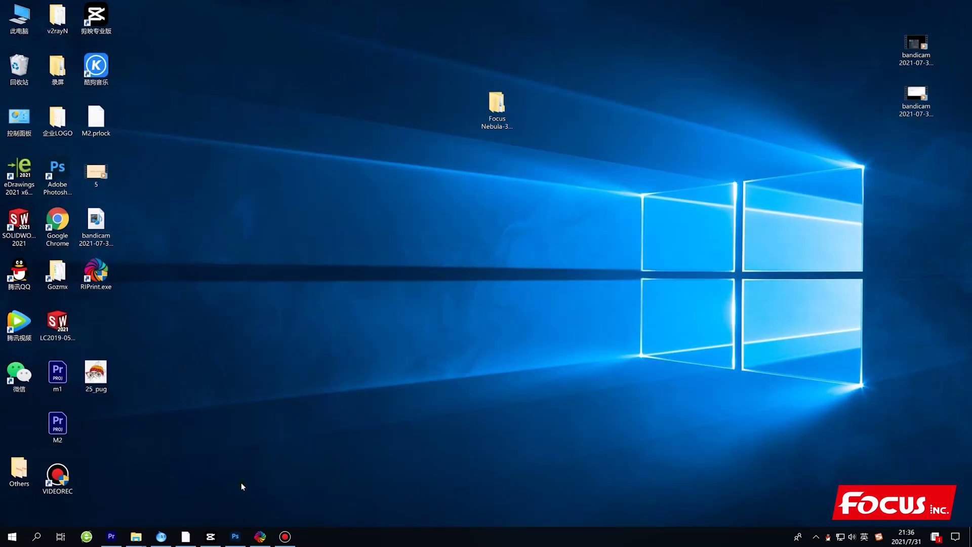
Step: Switch to Photoshop, open the desktop image 25_pug in it, and maximize the window
click(237, 543)
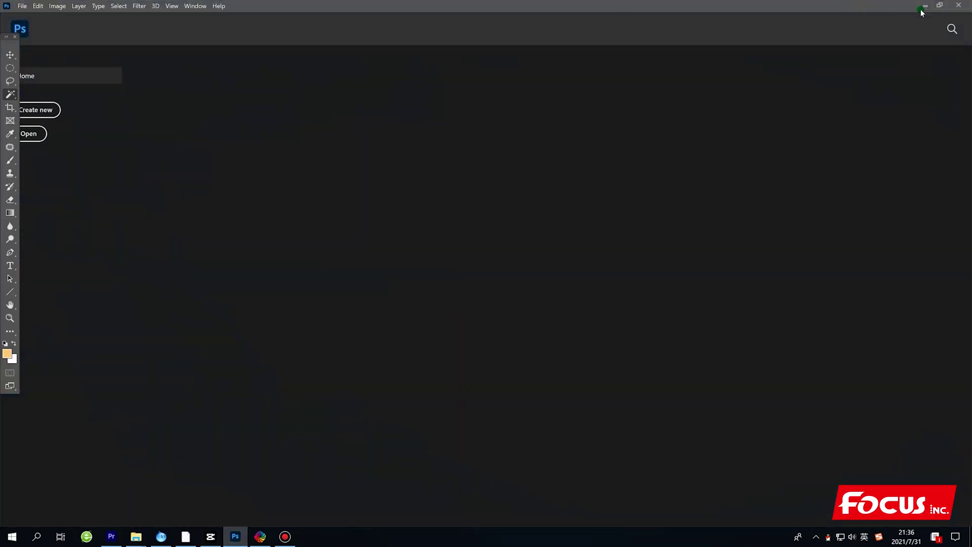
click(941, 7)
drag(240, 41, 513, 52)
drag(95, 385, 527, 273)
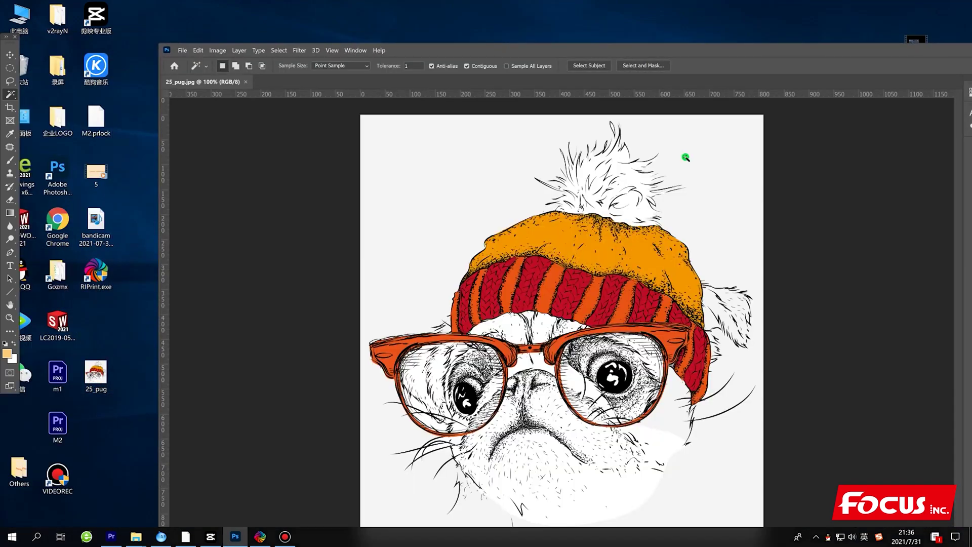
double_click(728, 47)
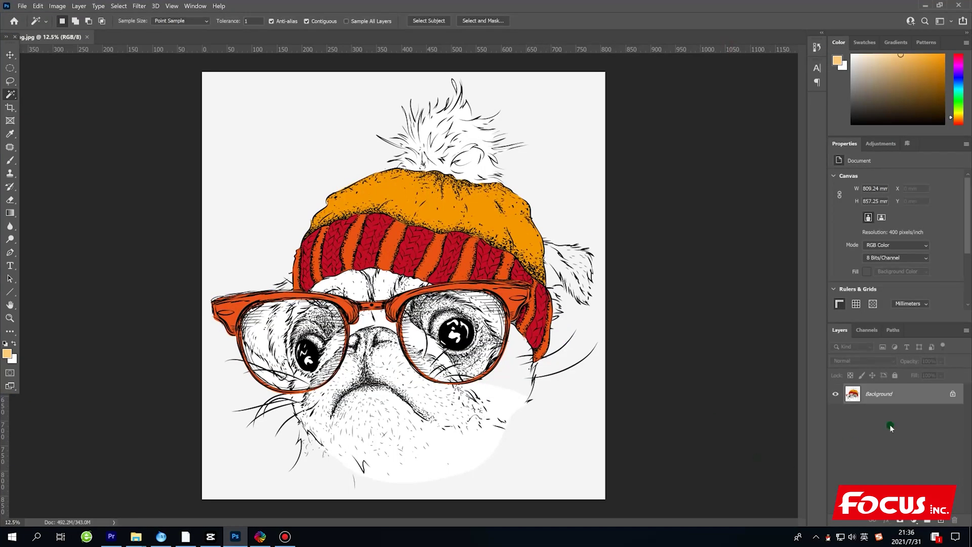
Step: Unlock the background layer and delete the light grey backdrop around the pug with the Magic Wand, leaving nothing selected
click(953, 394)
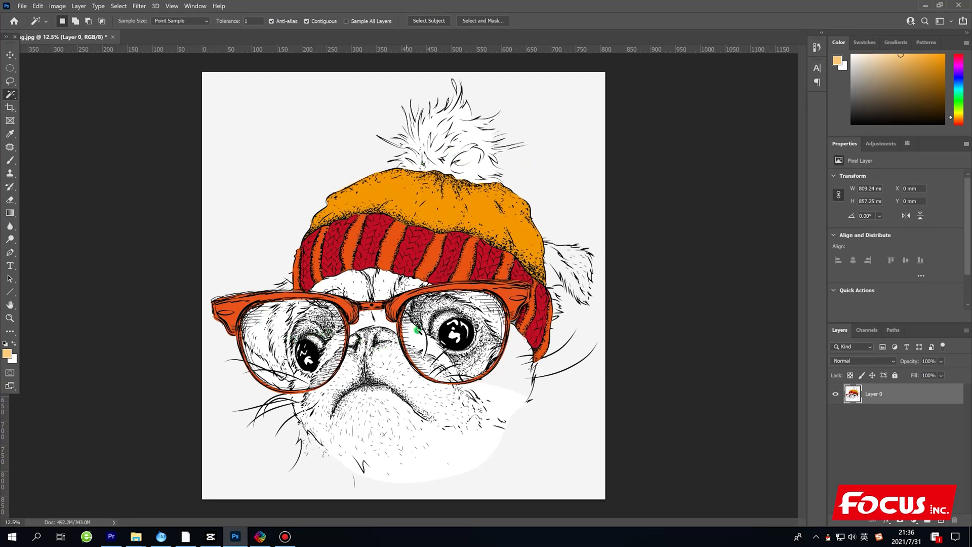
click(874, 333)
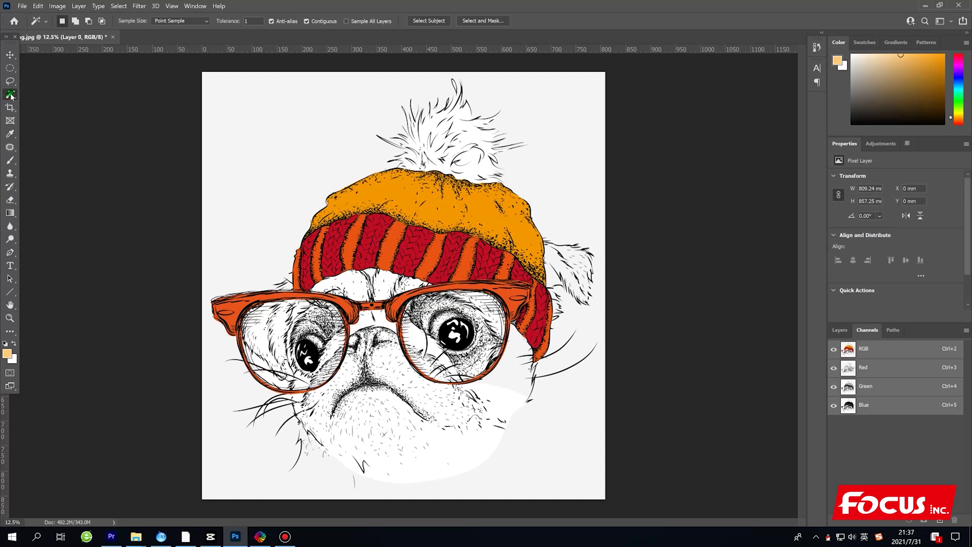
click(269, 150)
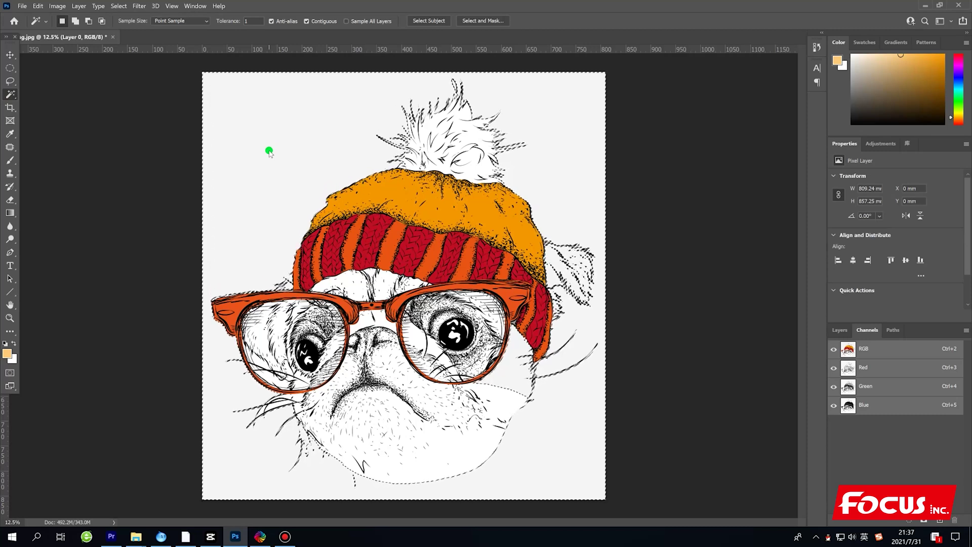
key(Delete)
key(ctrl+d)
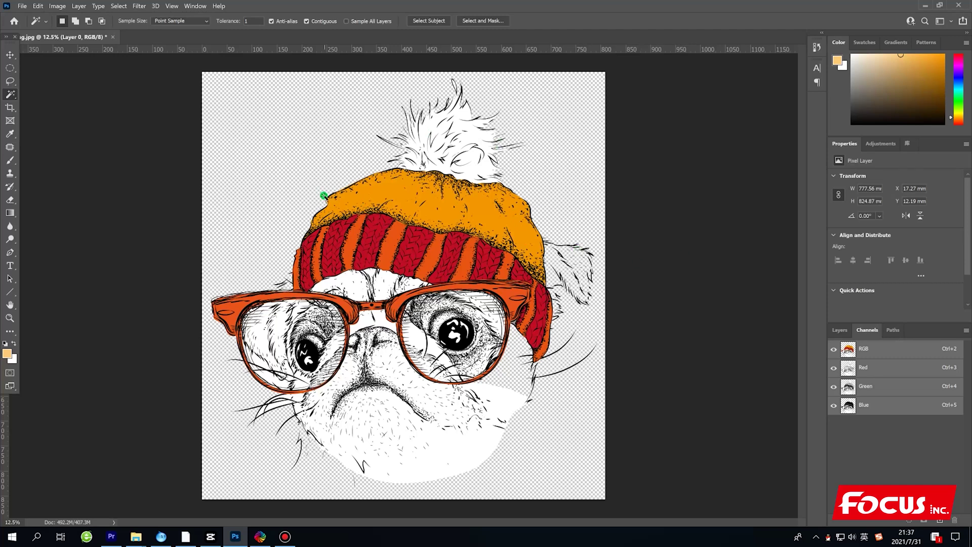
Step: Select the pug artwork by selecting the transparent surroundings and inverting the selection
click(295, 175)
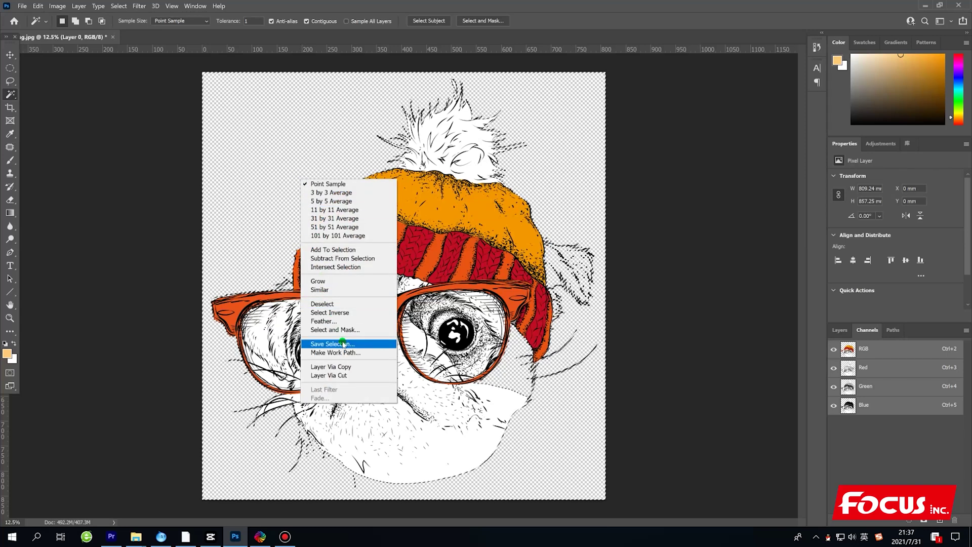
click(341, 313)
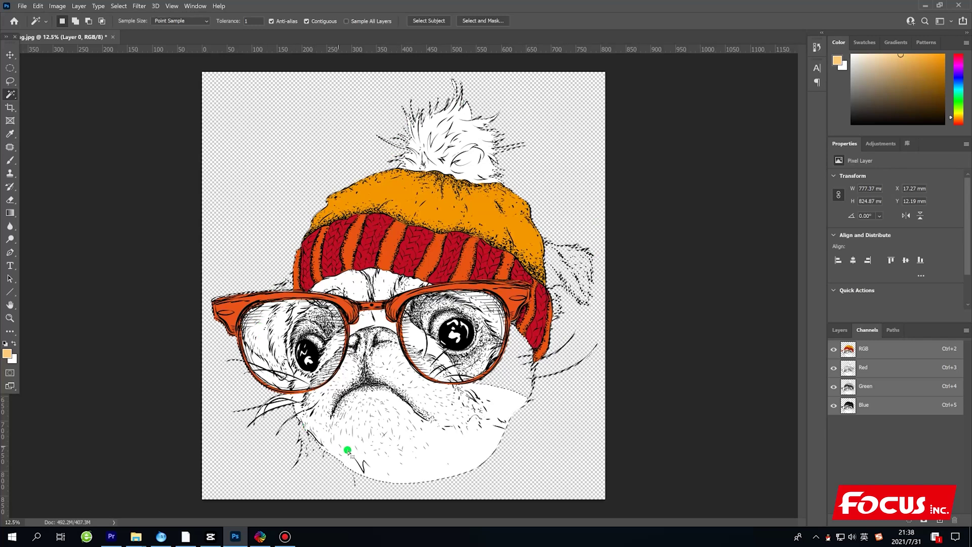
click(839, 330)
click(868, 330)
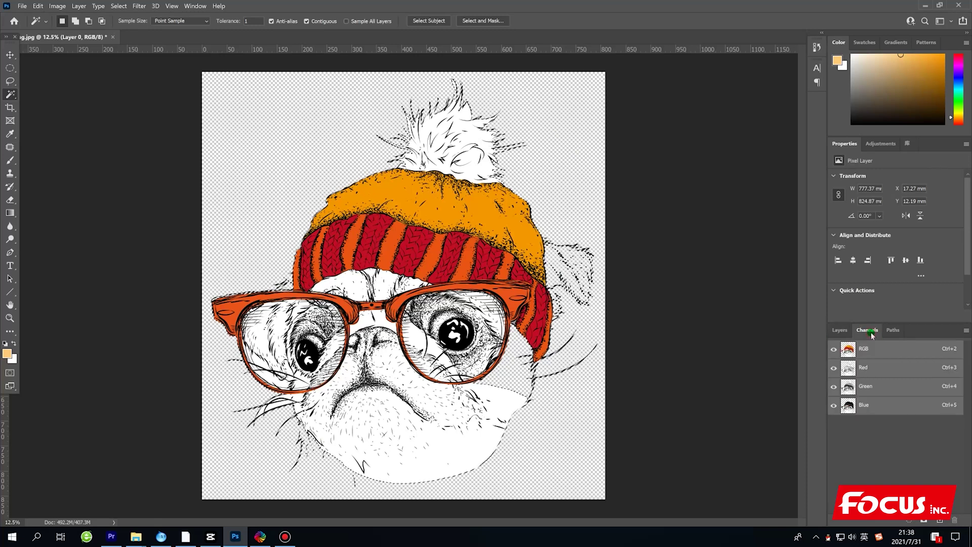
Step: Create a spot channel named W1 from the selection with black ink at 100% solidity, and check its visibility
click(967, 331)
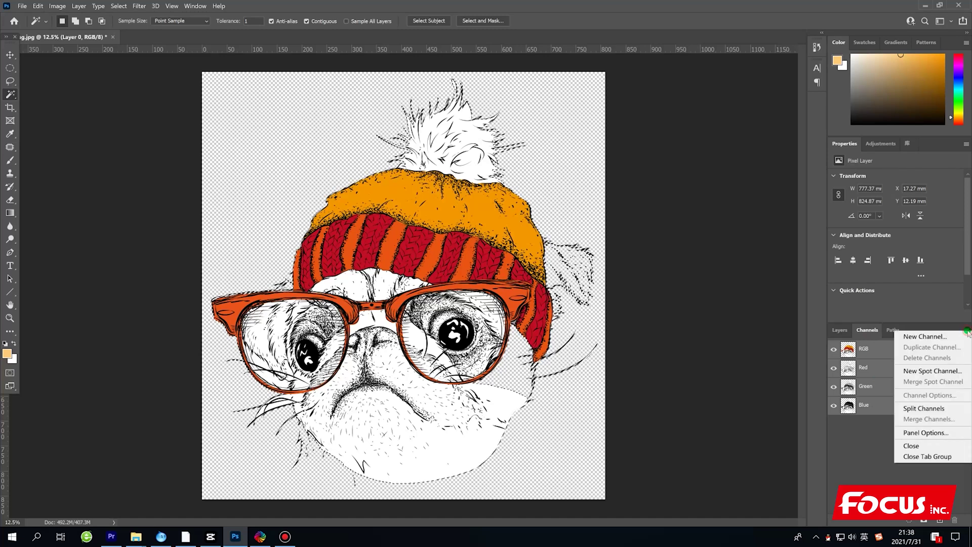
click(937, 371)
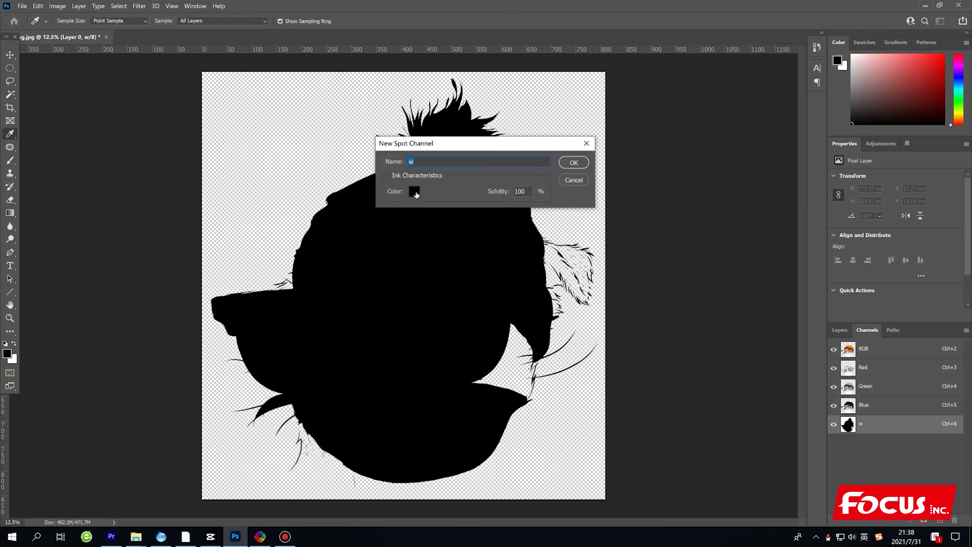
click(428, 162)
double_click(439, 161)
key(BackSpace)
text(W1)
click(415, 192)
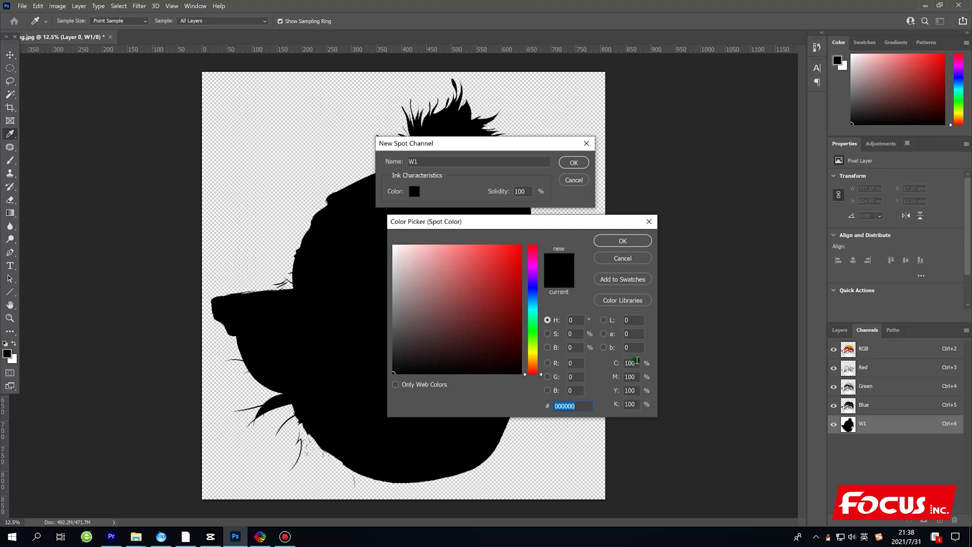
click(623, 241)
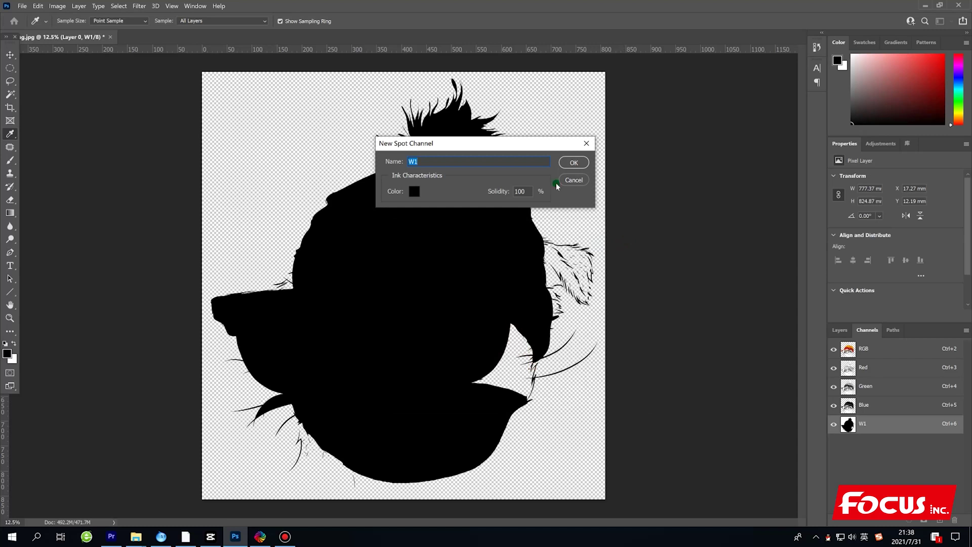
drag(524, 192, 492, 188)
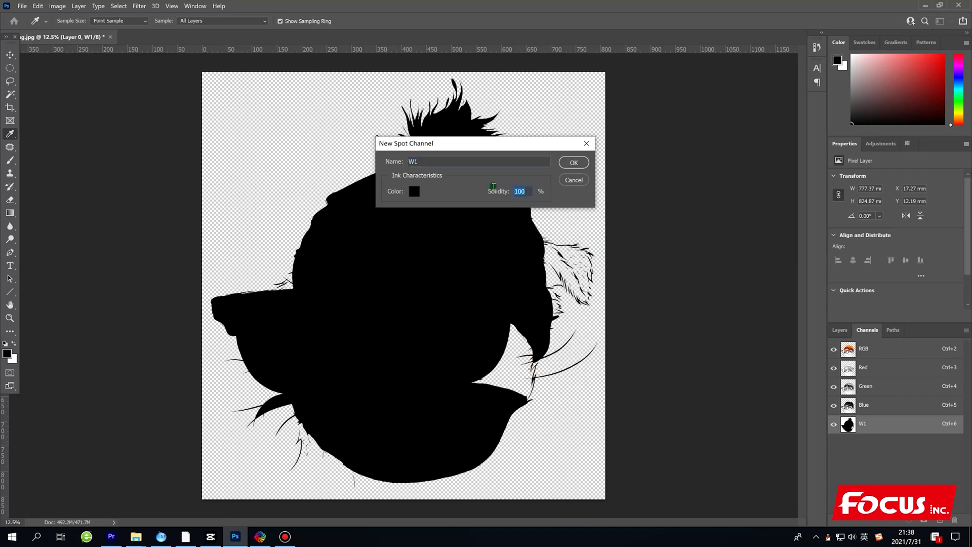
click(576, 163)
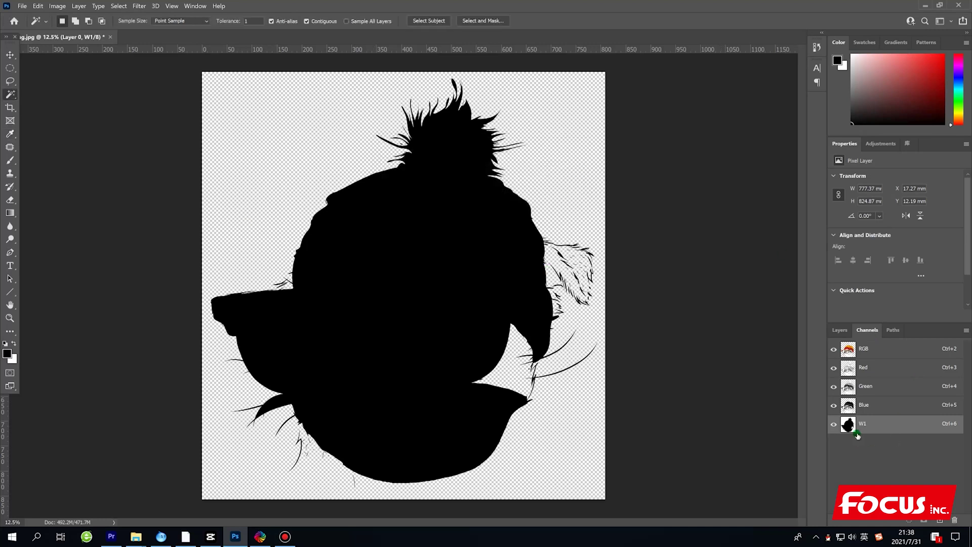
click(834, 425)
click(834, 424)
click(834, 424)
Step: Duplicate the W1 spot channel within 25_pug.jpg under the name W2
right_click(875, 424)
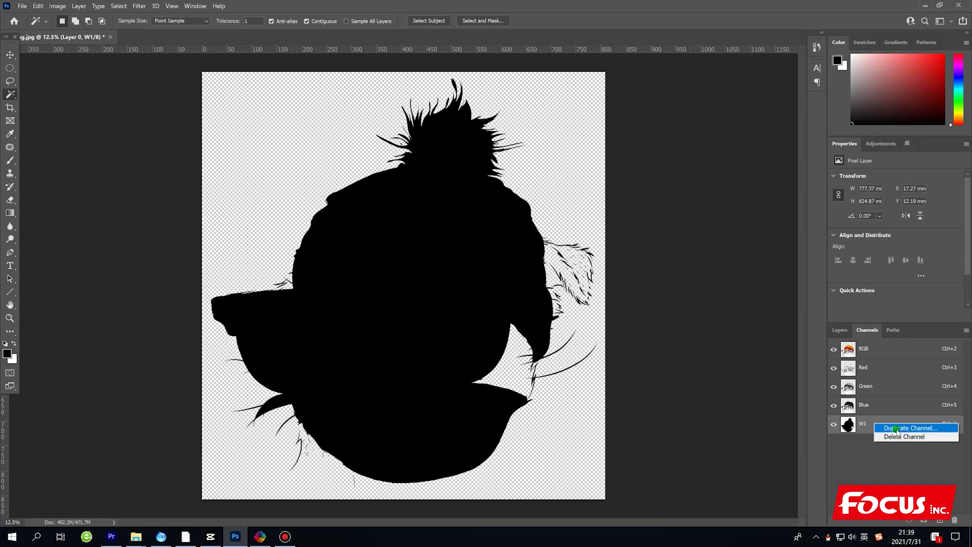
click(896, 428)
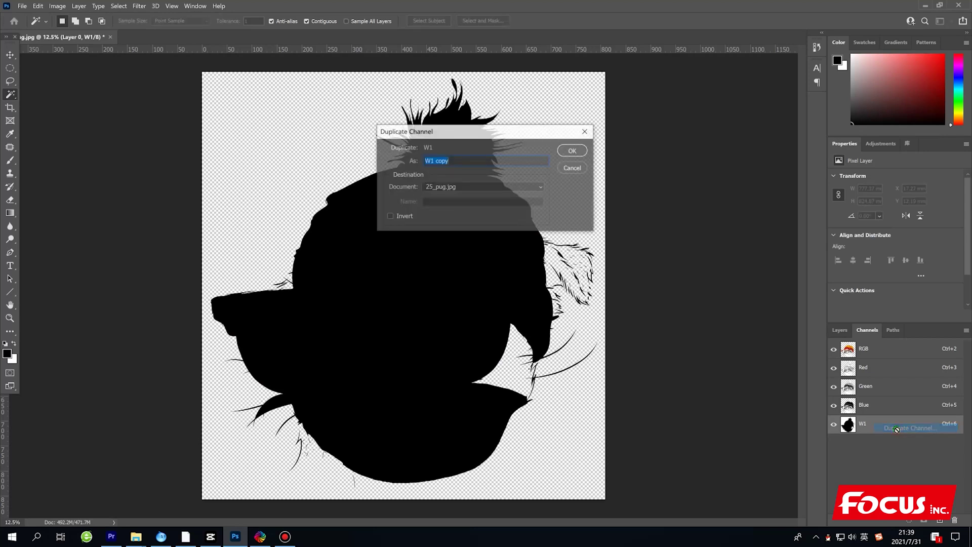
drag(468, 162, 434, 164)
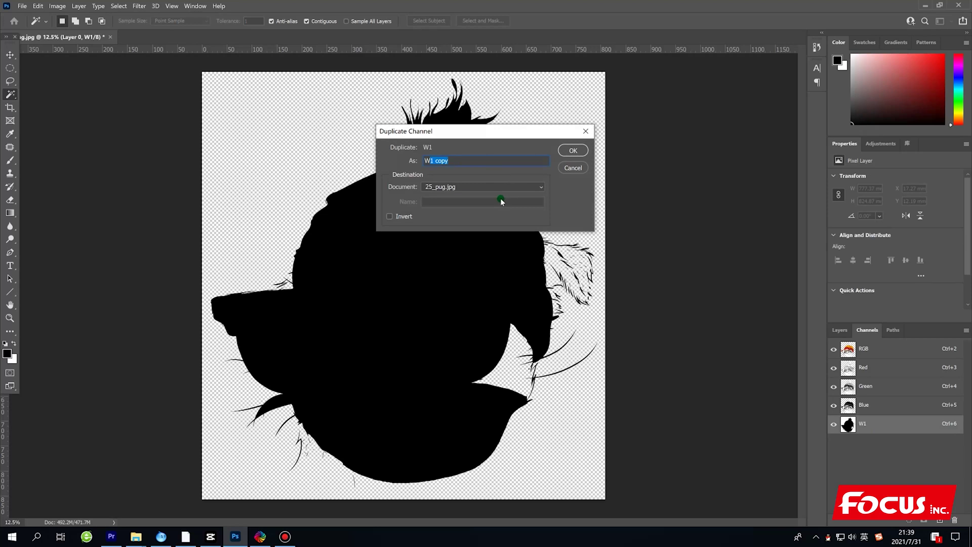
text(2)
click(575, 155)
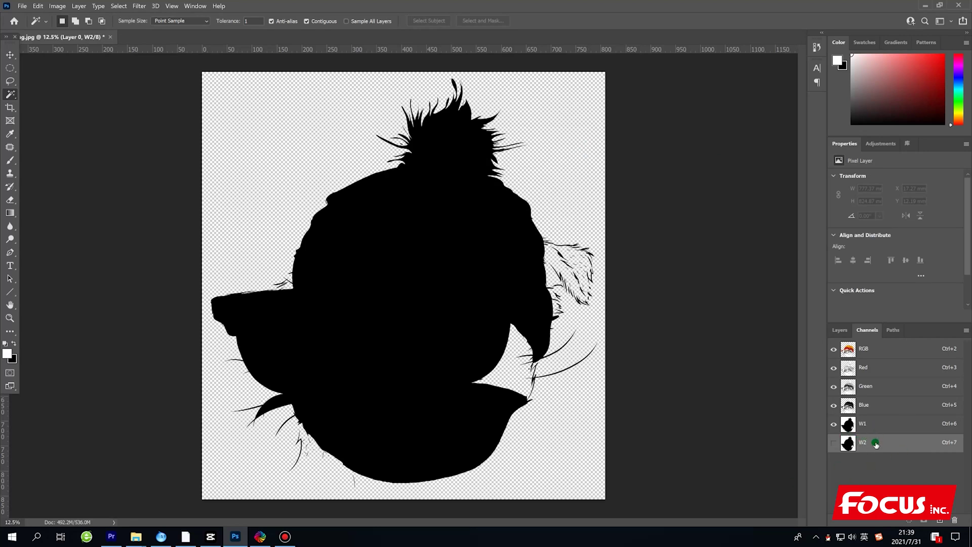
Step: Compare the W1 and W2 spot channels with the RGB artwork by toggling their visibility, leaving both shown
click(834, 444)
click(834, 444)
click(834, 444)
click(834, 444)
click(834, 444)
click(834, 444)
click(834, 443)
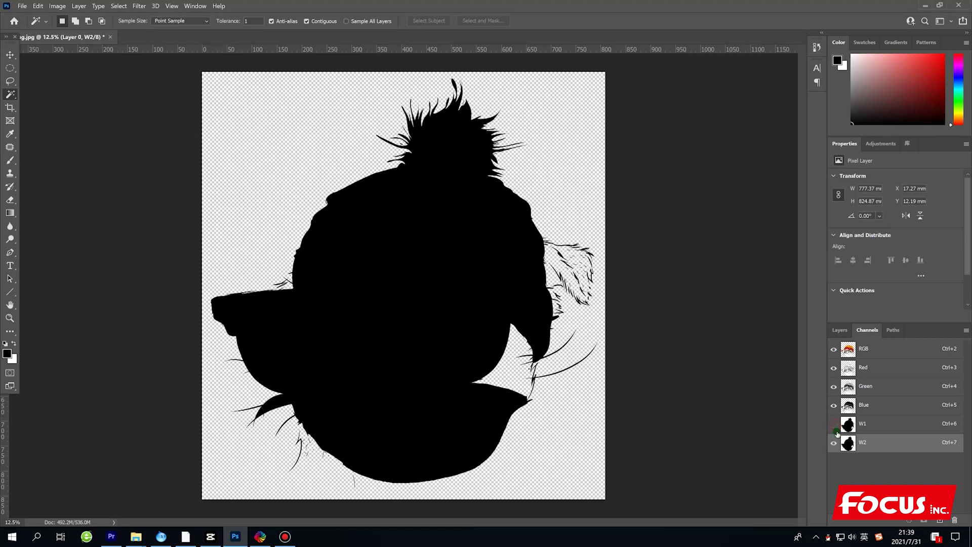
click(834, 442)
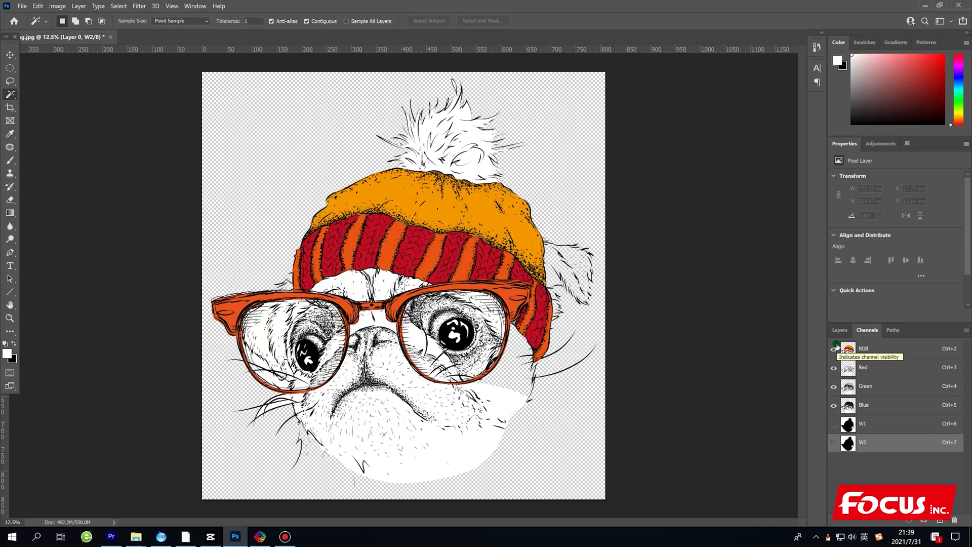
click(834, 424)
click(834, 442)
key(x)
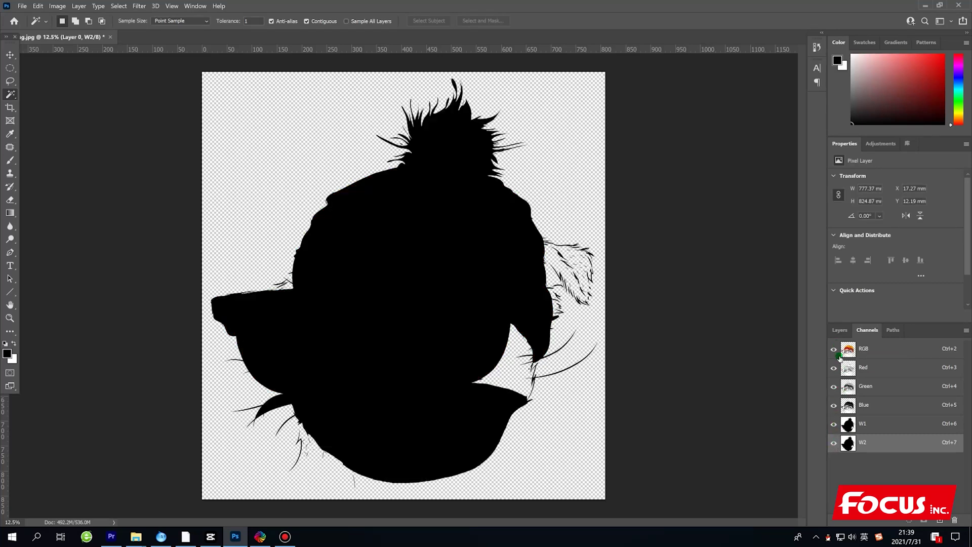
Step: Save the document to the desktop as TIFF file 25_pug with spot colors and layers, using LZW compression and RLE layer compression
click(840, 330)
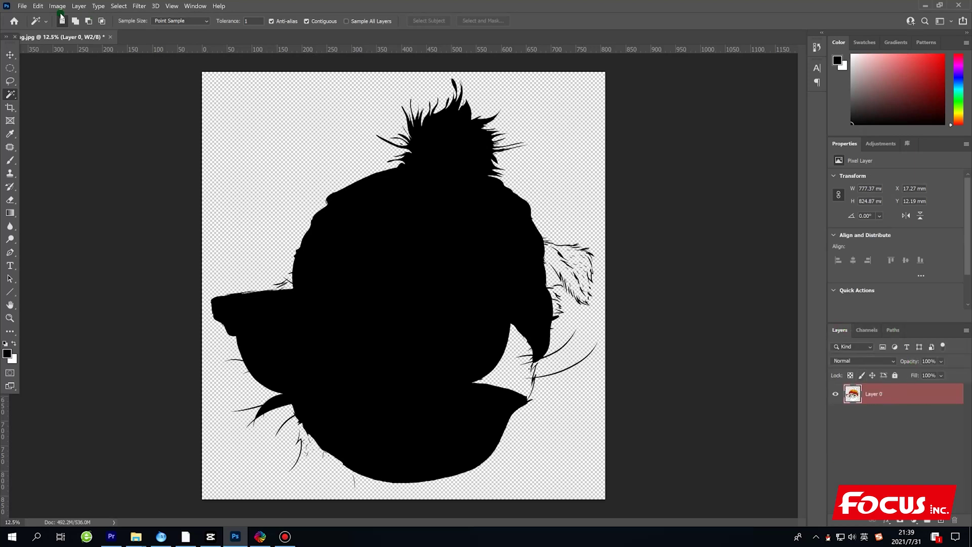
click(22, 6)
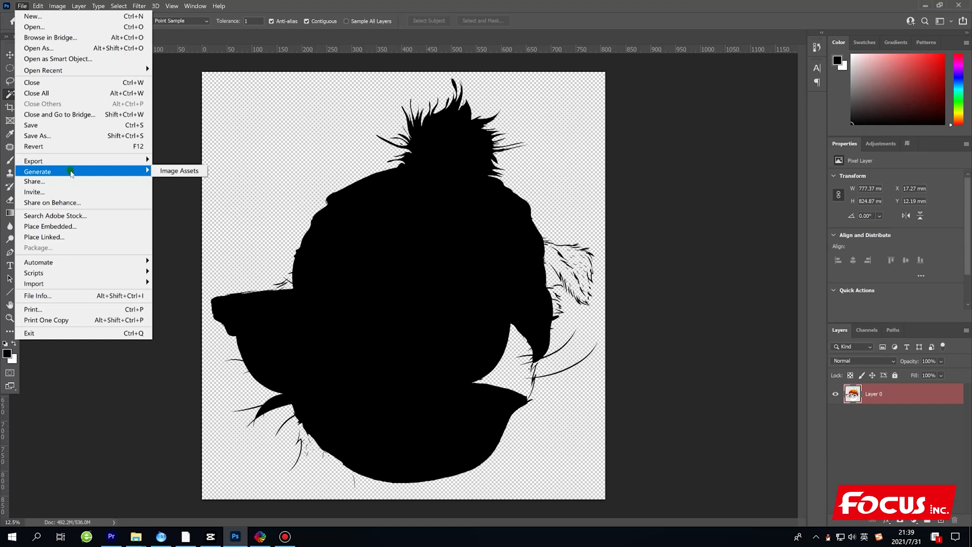
click(59, 136)
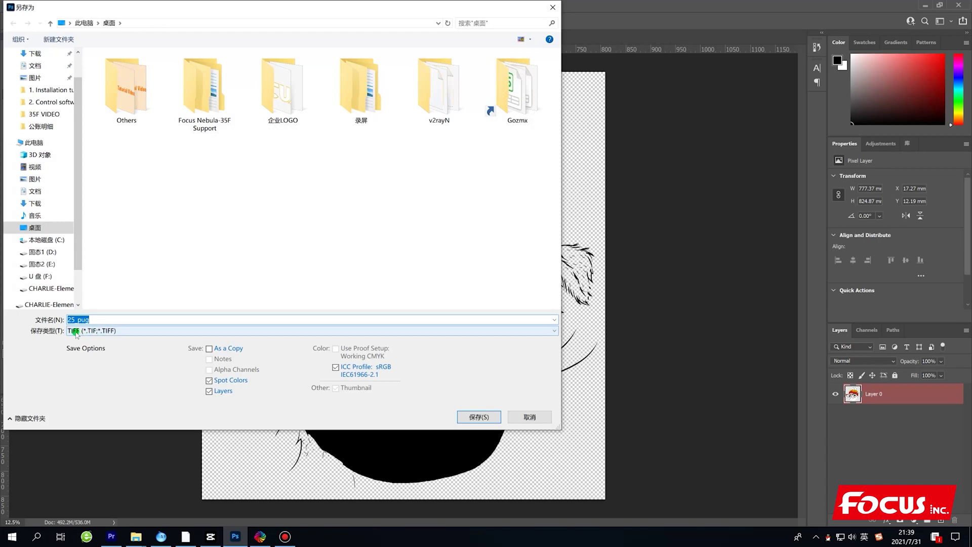
click(76, 332)
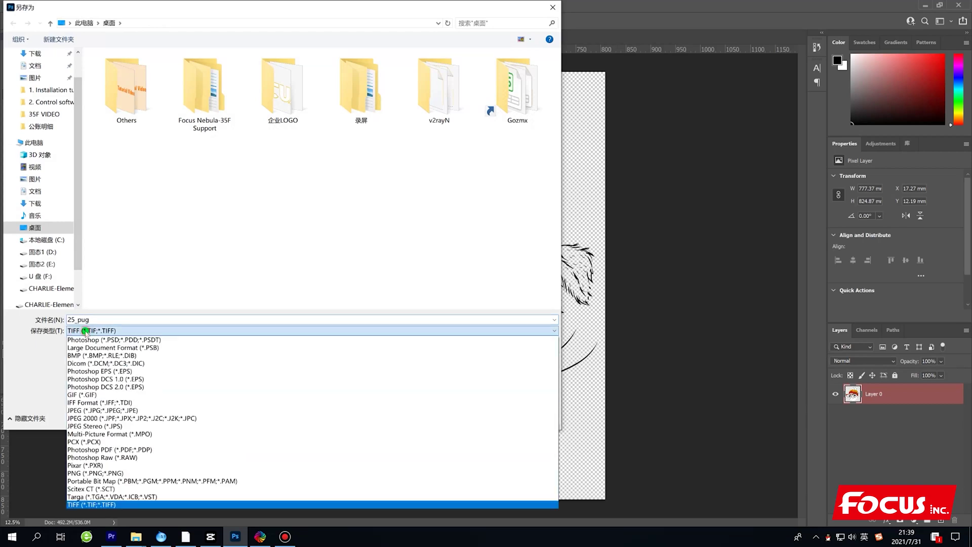
click(95, 505)
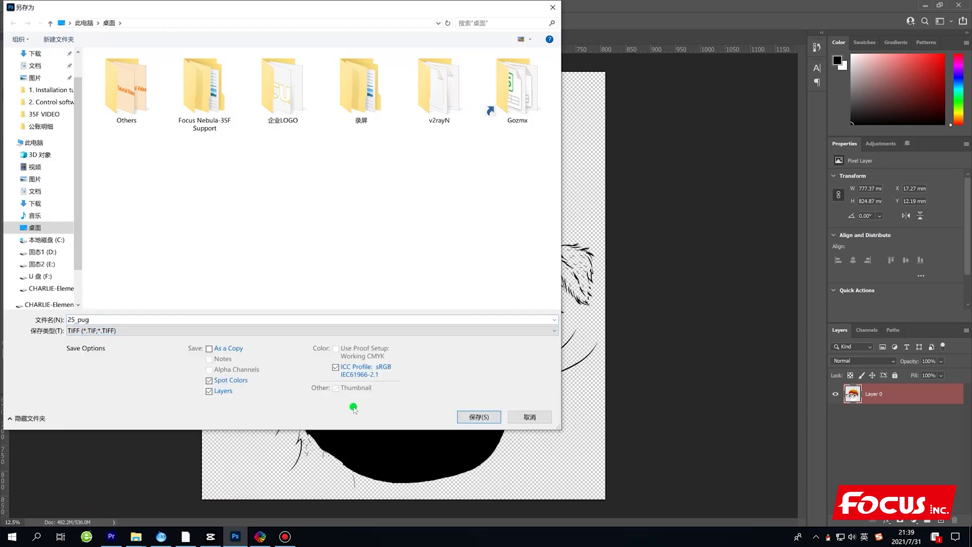
click(482, 417)
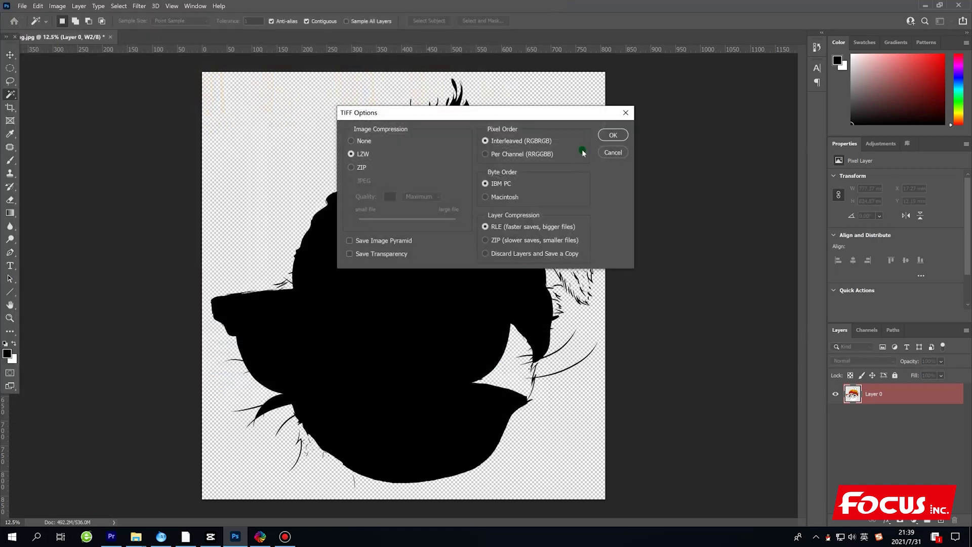
click(615, 136)
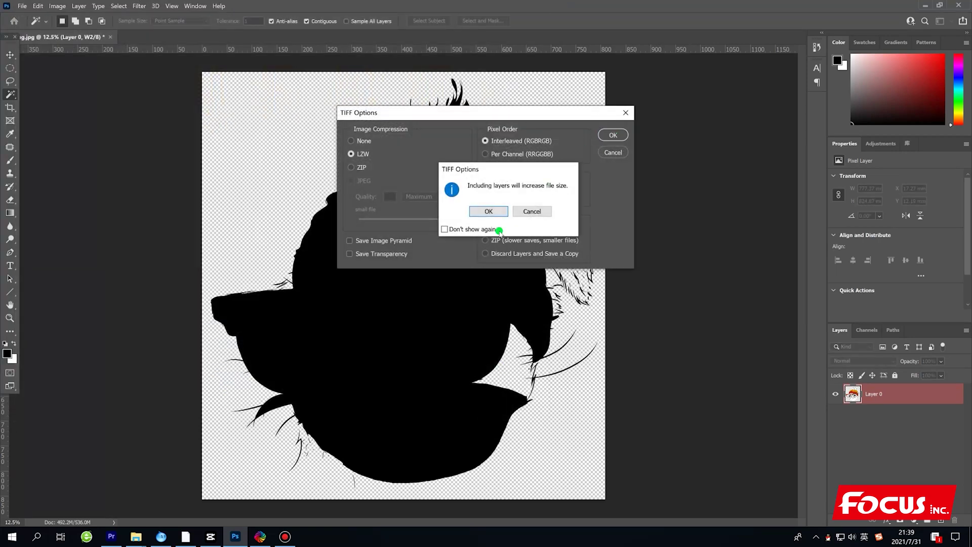
click(489, 210)
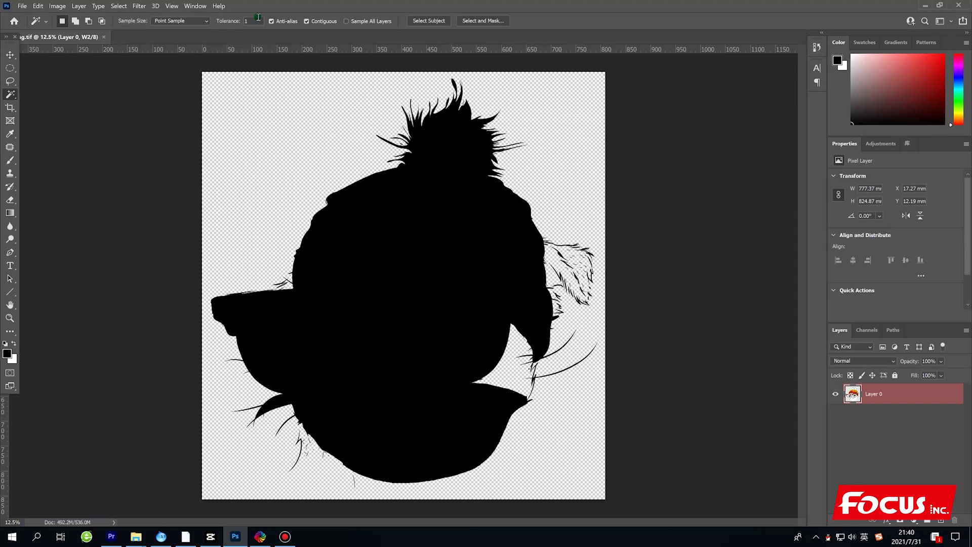
Step: Minimize Photoshop, move the saved TIFF's icon to an empty area of the desktop, and switch to RIPrint
click(925, 7)
drag(103, 338, 303, 333)
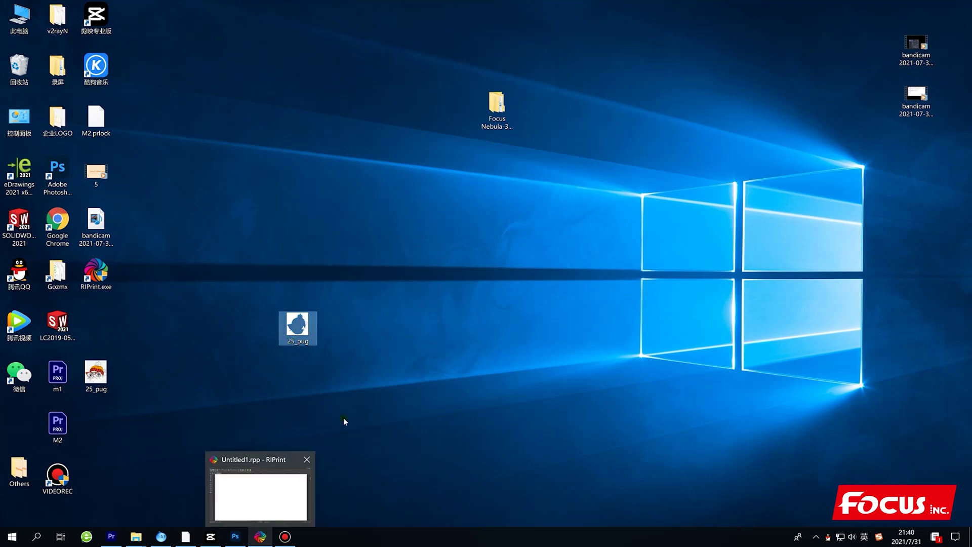
click(384, 411)
click(262, 534)
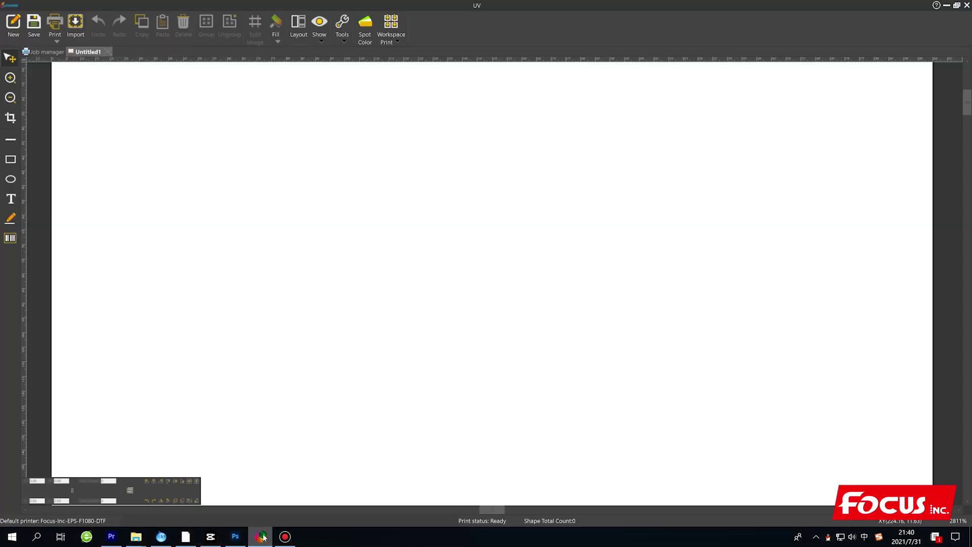
Step: Check which printers are installed and which one is the default in RIPrint's printer settings
click(13, 8)
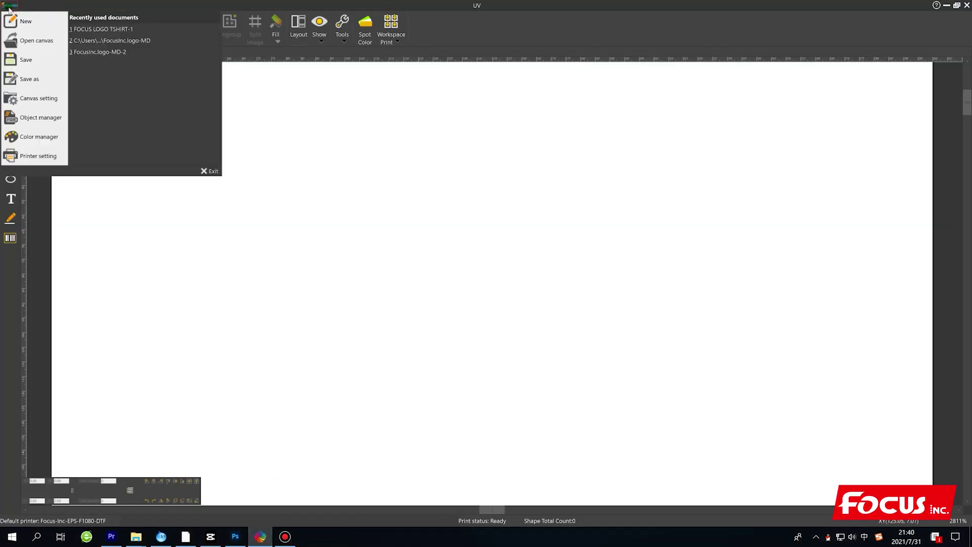
click(20, 155)
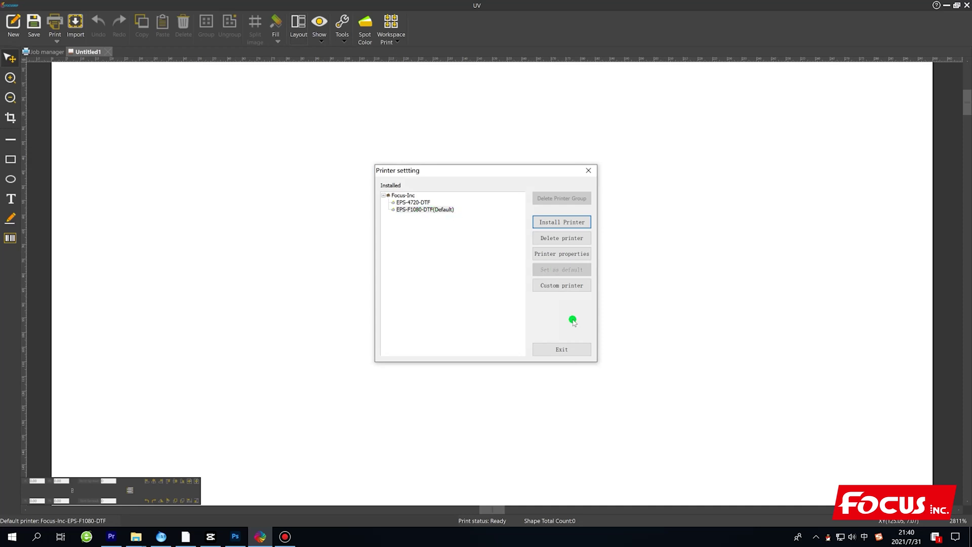
click(575, 347)
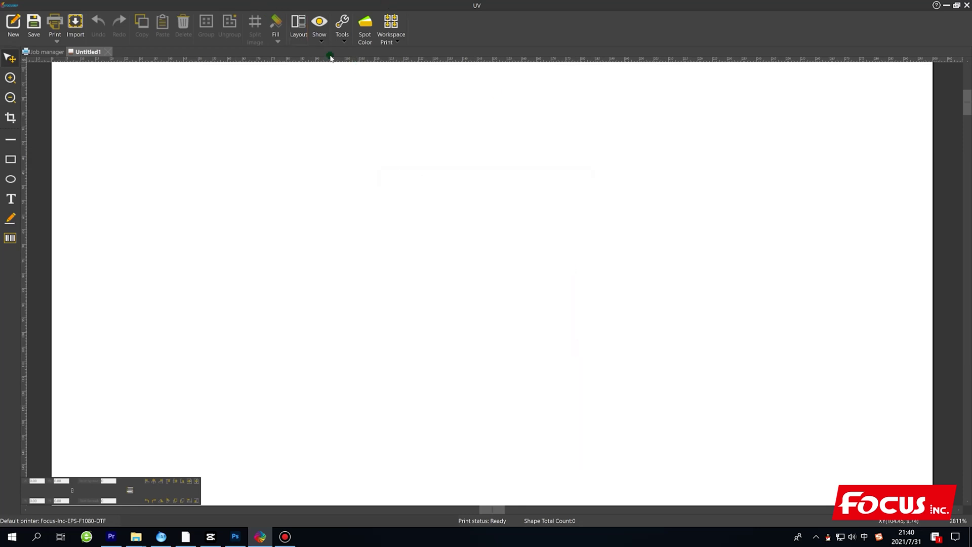
Step: Import the 25_pug TIFF from the desktop onto the Untitled1 canvas at its original size
click(77, 28)
scroll(370, 299, down, 2)
scroll(373, 274, up, 2)
click(353, 261)
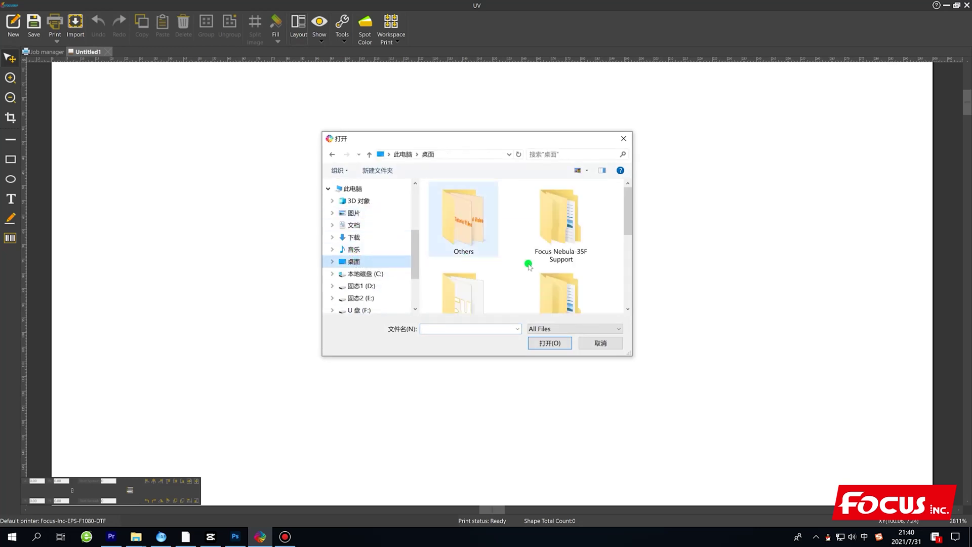
scroll(471, 273, down, 3)
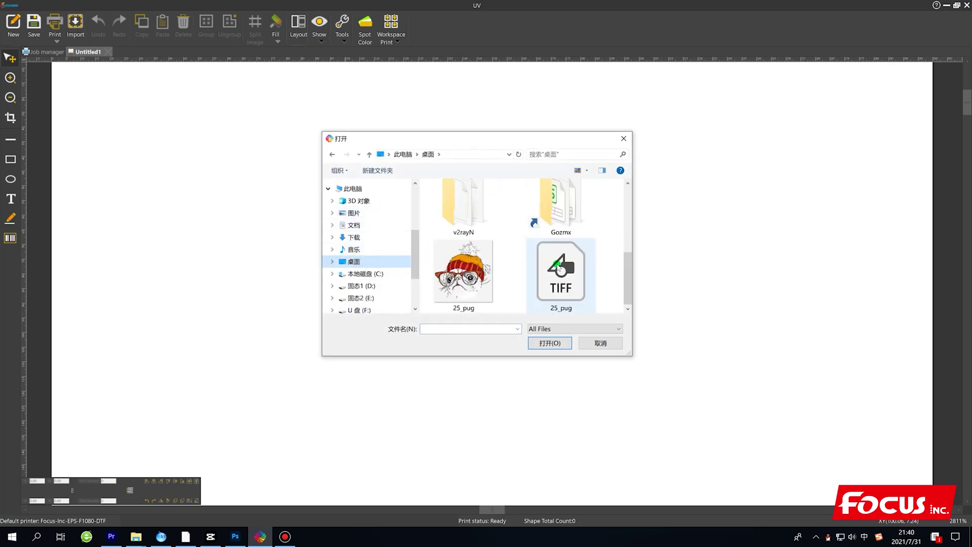
click(569, 287)
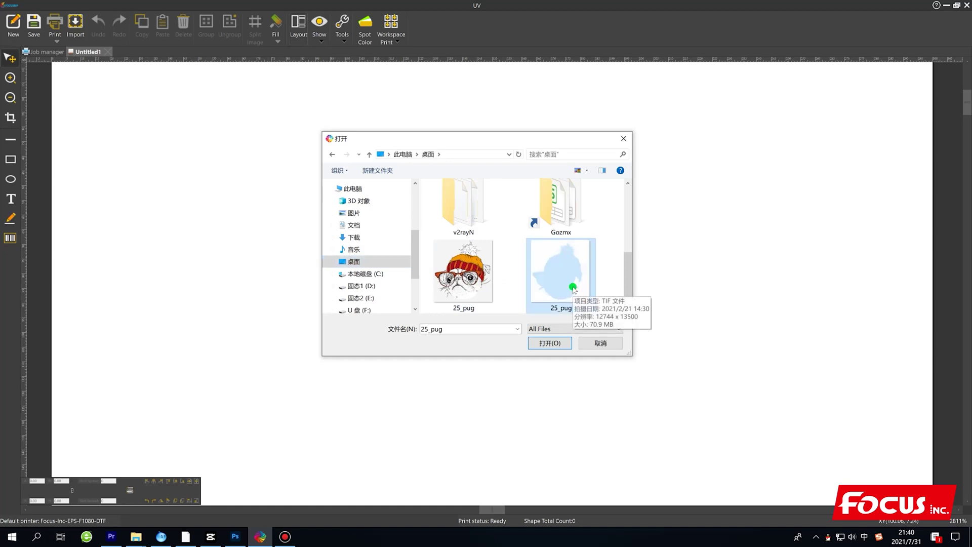
click(550, 342)
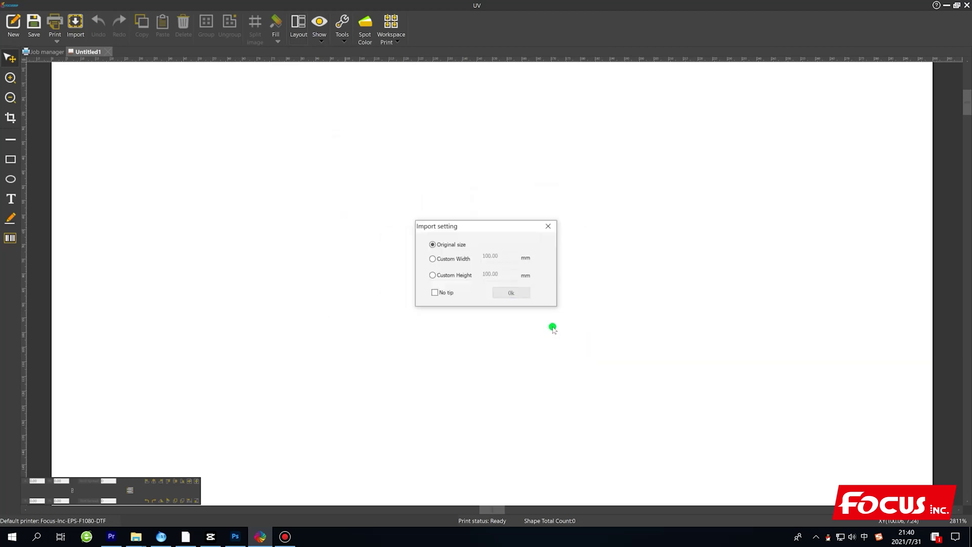
click(511, 292)
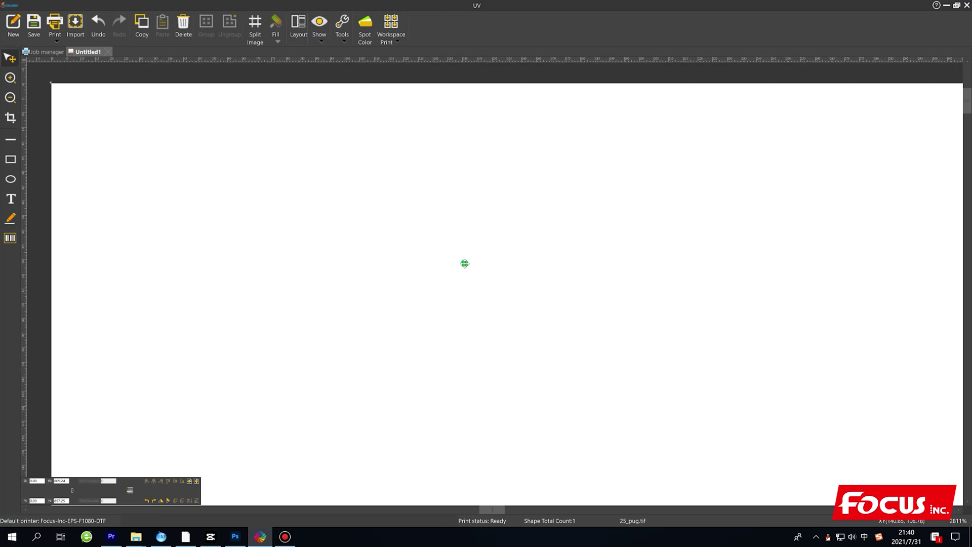
Step: Move the imported pug image away from the canvas's upper-left corner, down and to the right
scroll(465, 263, down, 5)
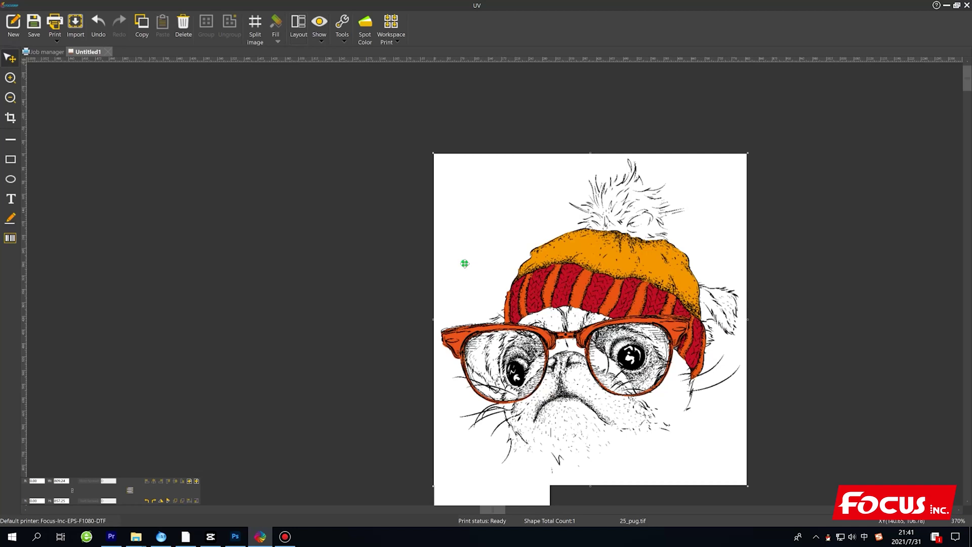
scroll(557, 324, down, 3)
click(674, 402)
scroll(725, 389, down, 4)
scroll(673, 354, up, 4)
click(624, 293)
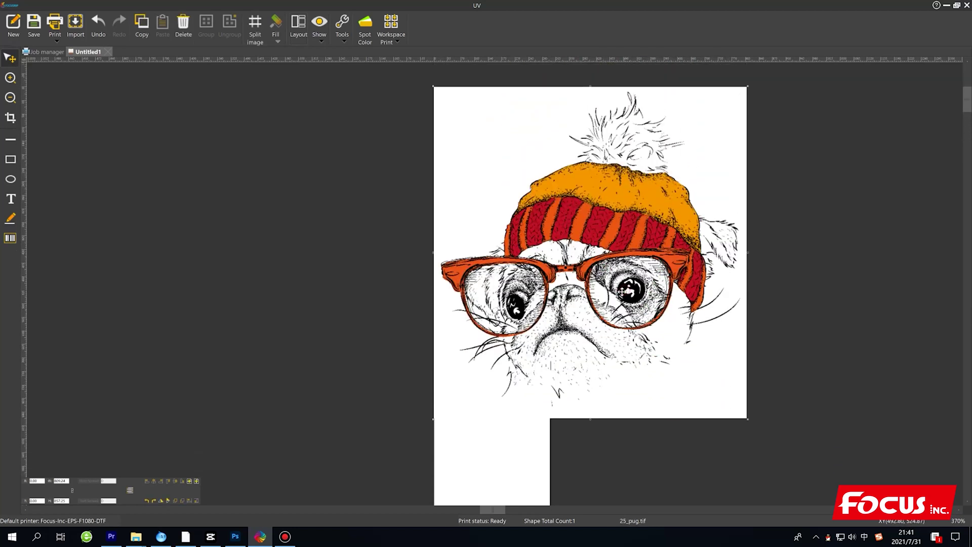
scroll(623, 304, up, 2)
drag(623, 327, 577, 331)
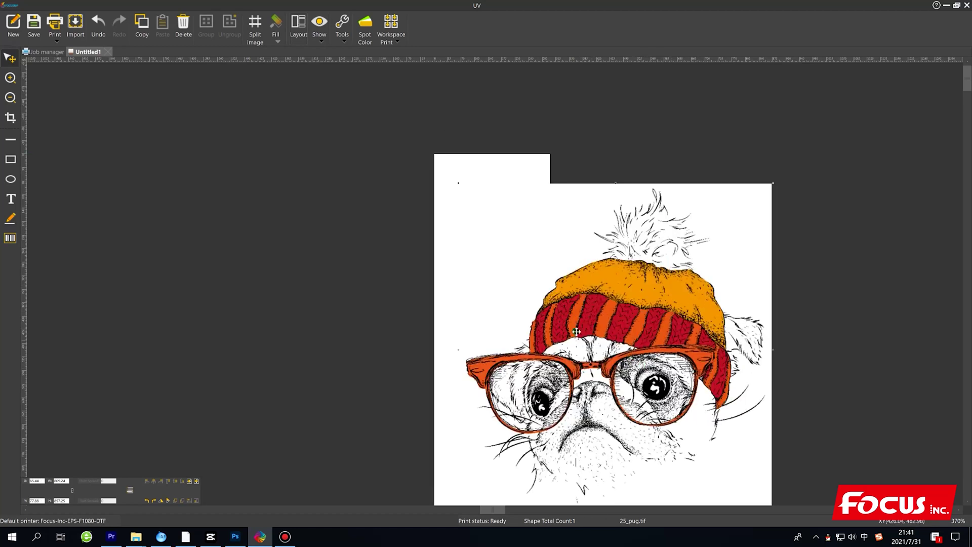
Step: Check the pug image's output width and height without changing them
right_click(550, 228)
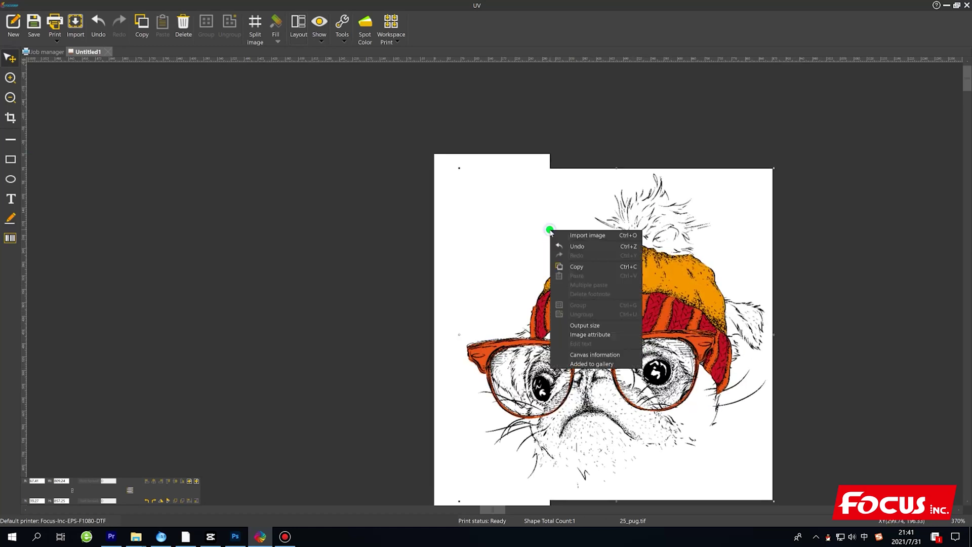
click(585, 325)
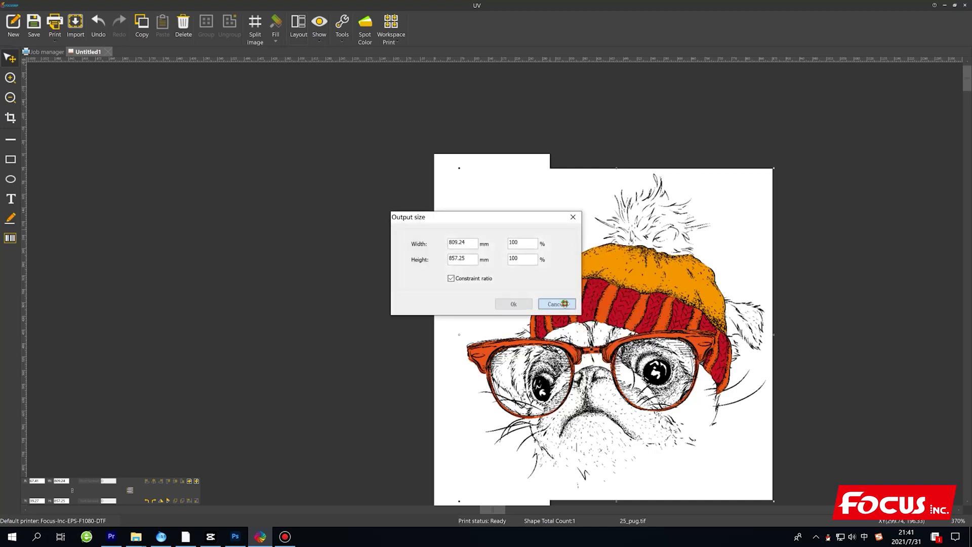
click(555, 302)
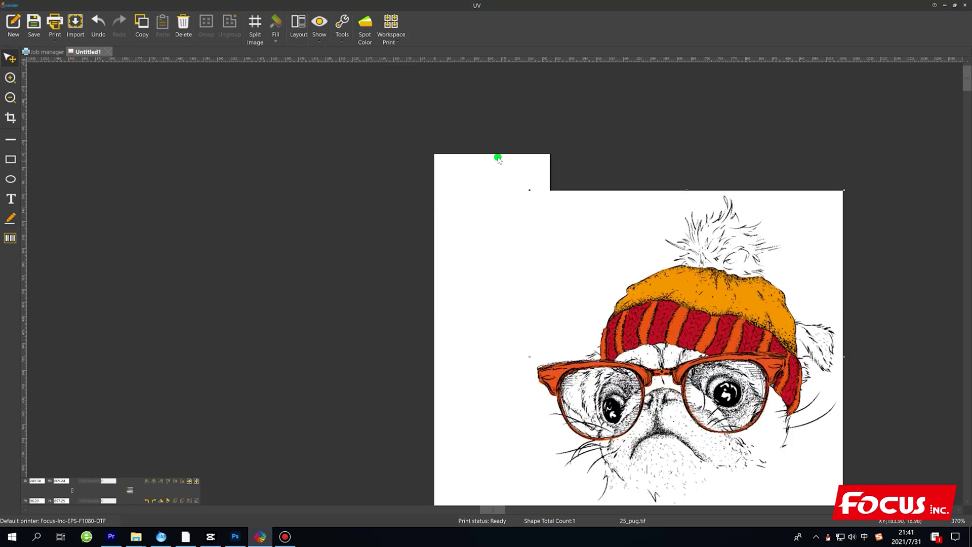
Step: Set the pug image's output width to 200 mm with the constraint ratio kept on
right_click(580, 232)
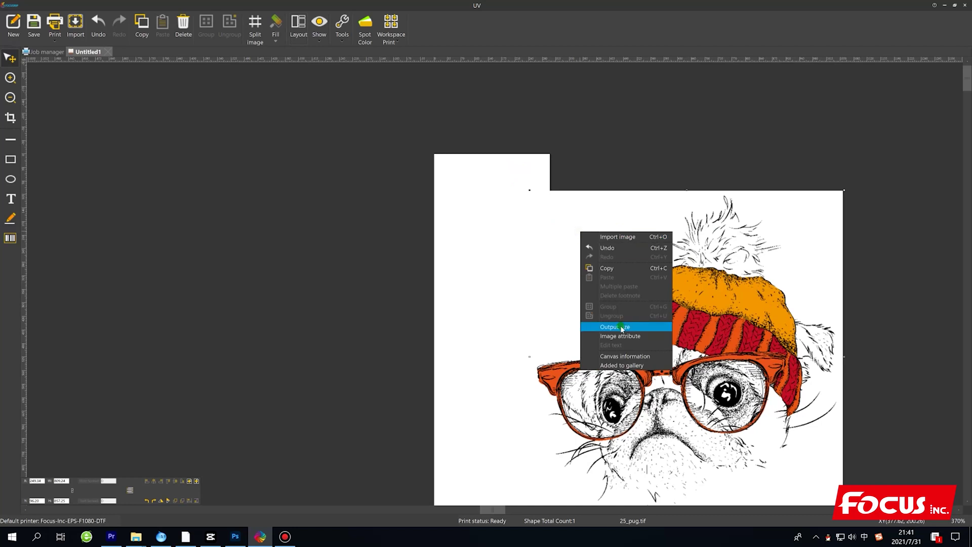
click(623, 328)
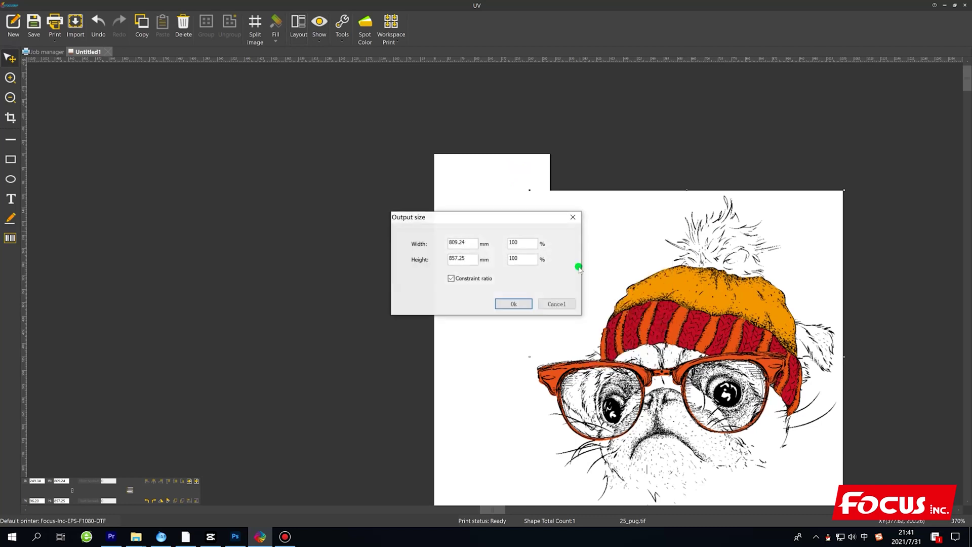
double_click(463, 243)
text(200)
key(Return)
Step: Place the resized pug image near the upper edge of the canvas, roughly centred across its width, and deselect it
drag(557, 218, 479, 196)
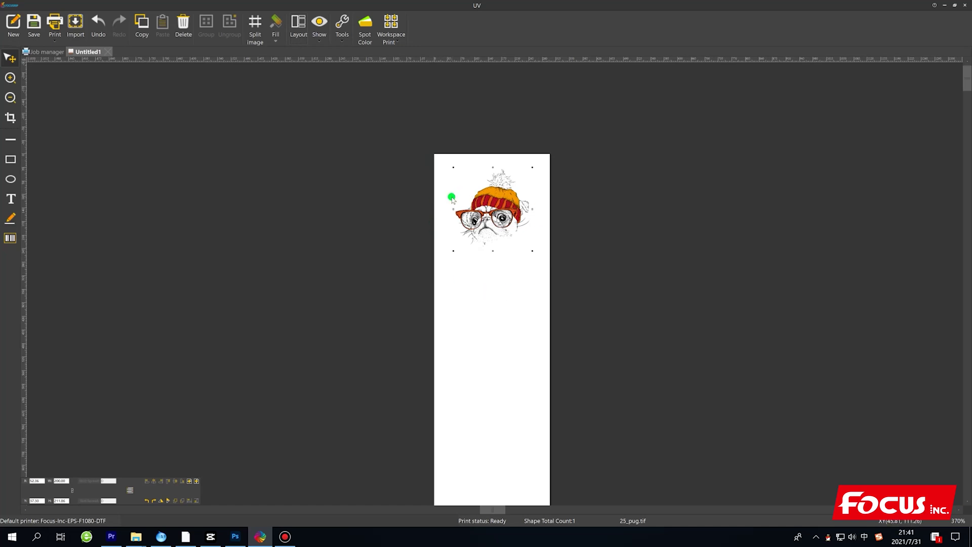
drag(499, 198, 498, 187)
click(495, 273)
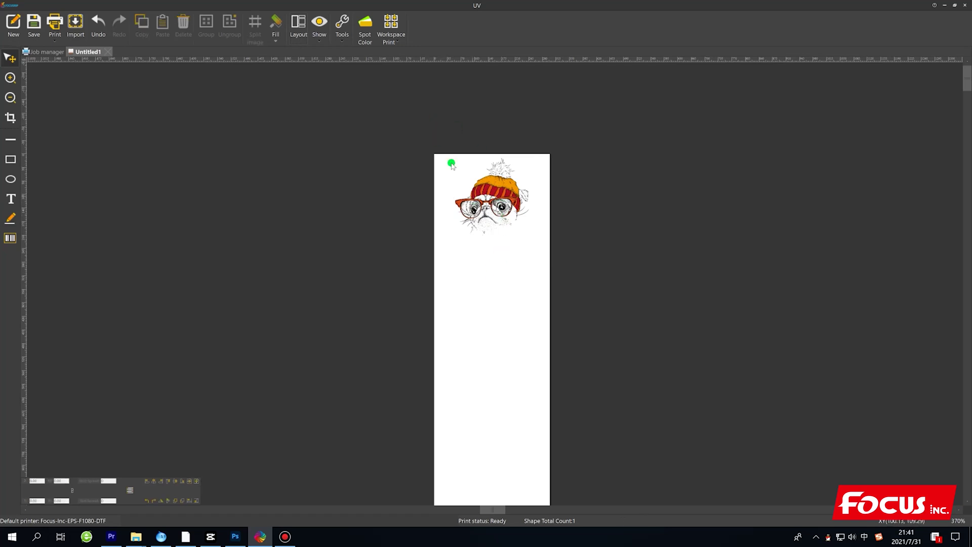
Step: Copy the 25_pug TIFF from the desktop into Focus Nebula-35F Support > 4. Test print file > 35F original test photo, then close the folder
click(945, 10)
right_click(310, 325)
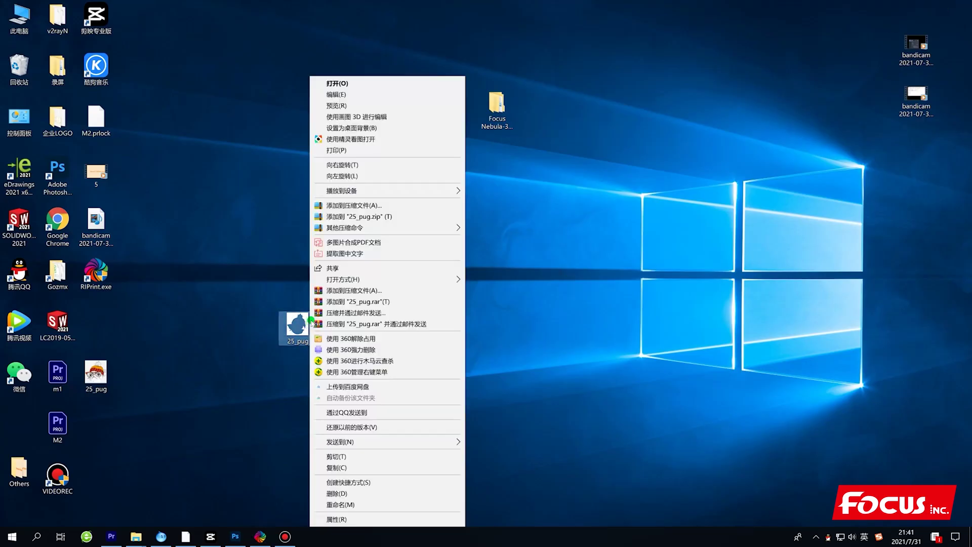
click(342, 467)
click(501, 107)
double_click(501, 107)
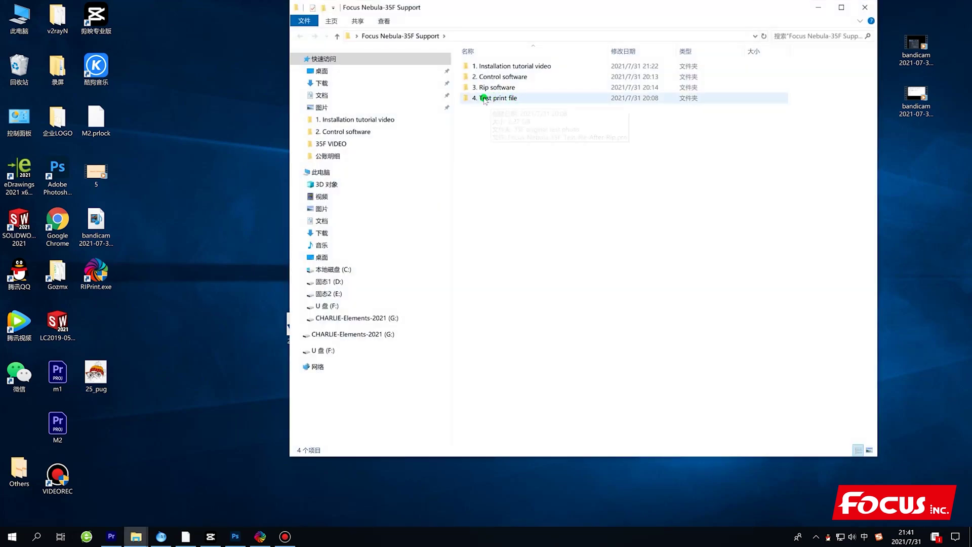
double_click(489, 99)
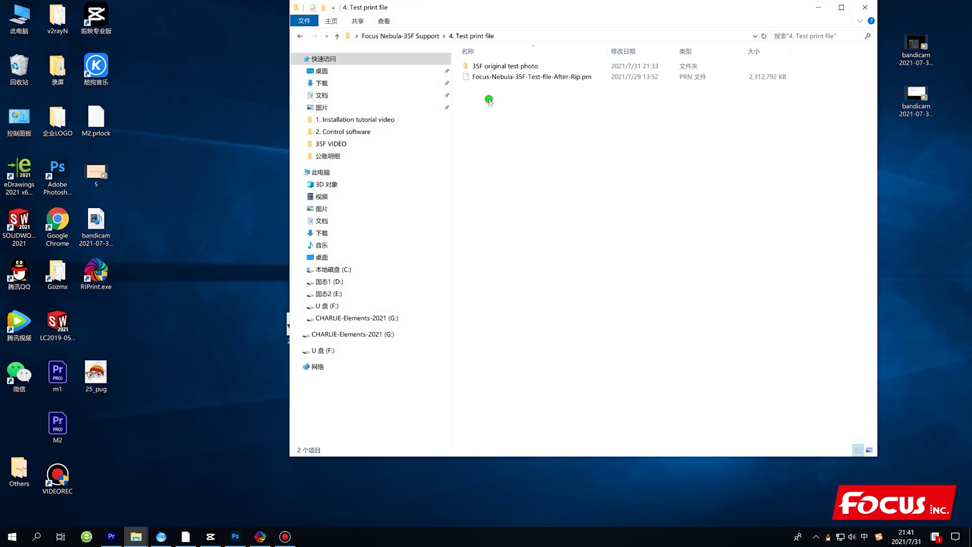
double_click(505, 66)
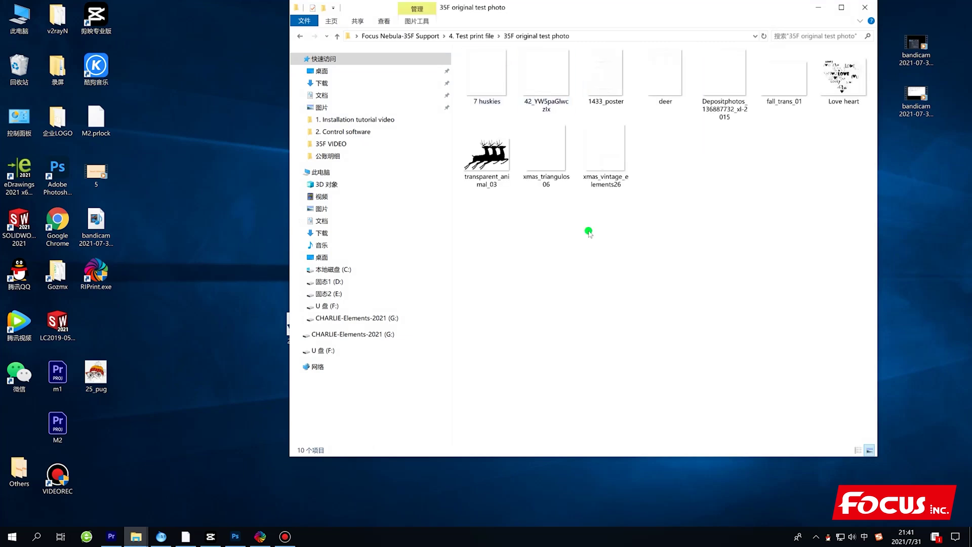
right_click(575, 253)
click(622, 314)
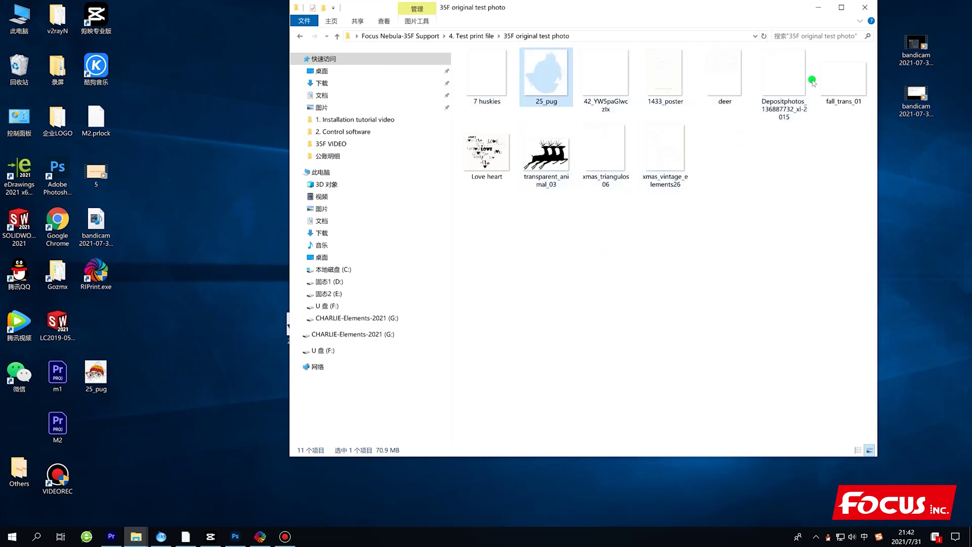
click(679, 306)
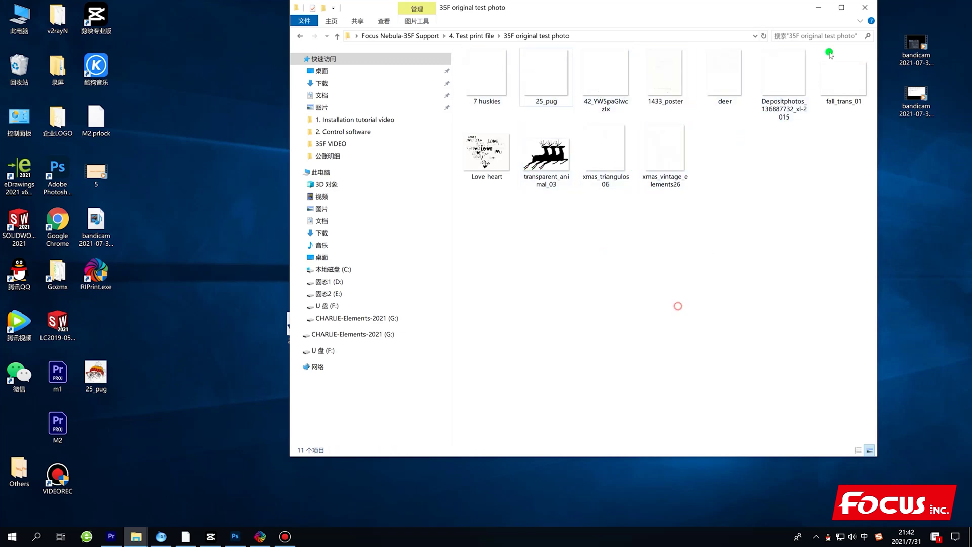
click(866, 8)
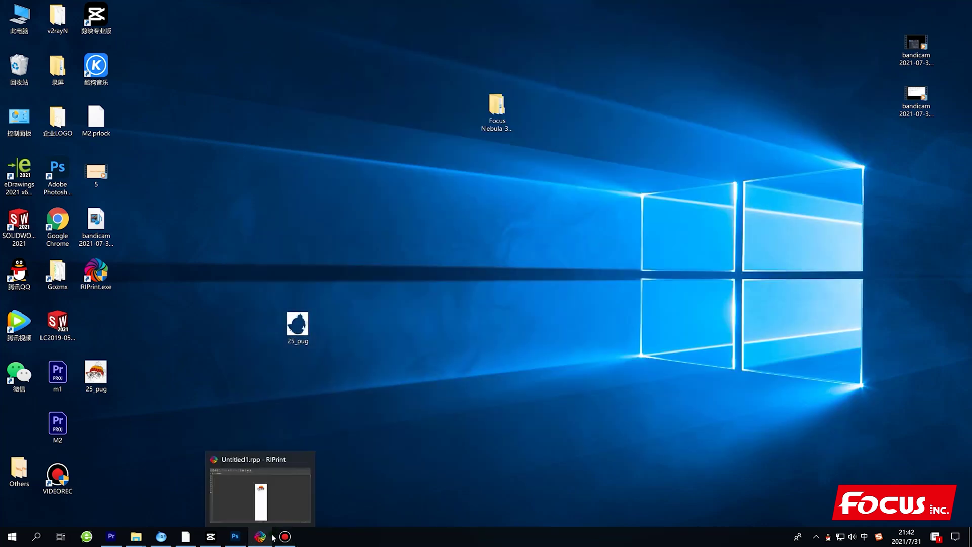
Step: Switch back to RIPrint and choose every image in the 35F original test photo folder except 25_pug for import
click(274, 538)
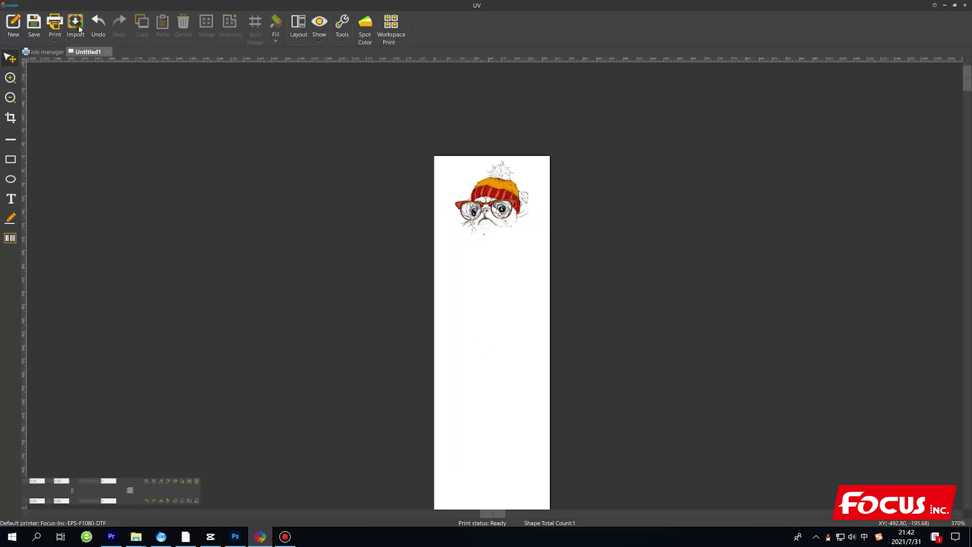
click(75, 25)
scroll(532, 238, down, 1)
double_click(540, 233)
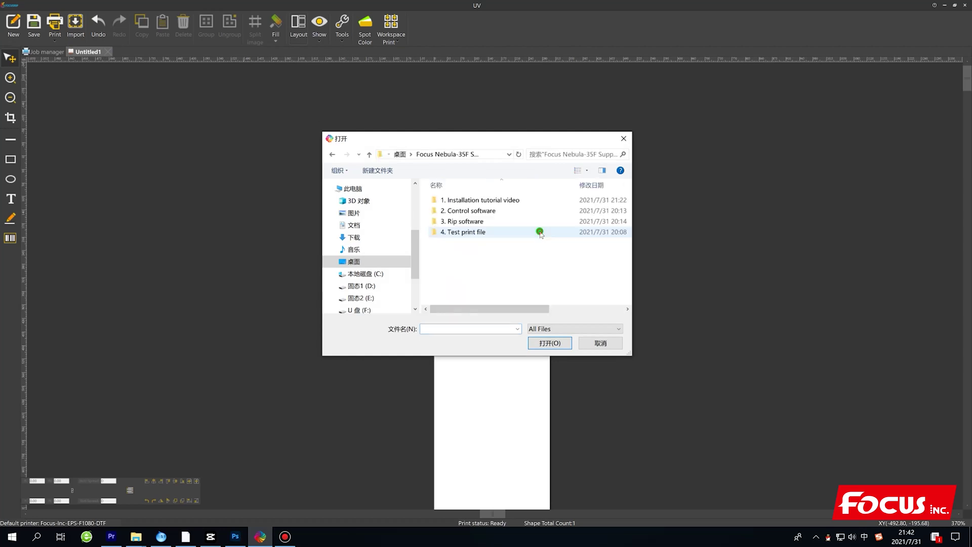
double_click(474, 232)
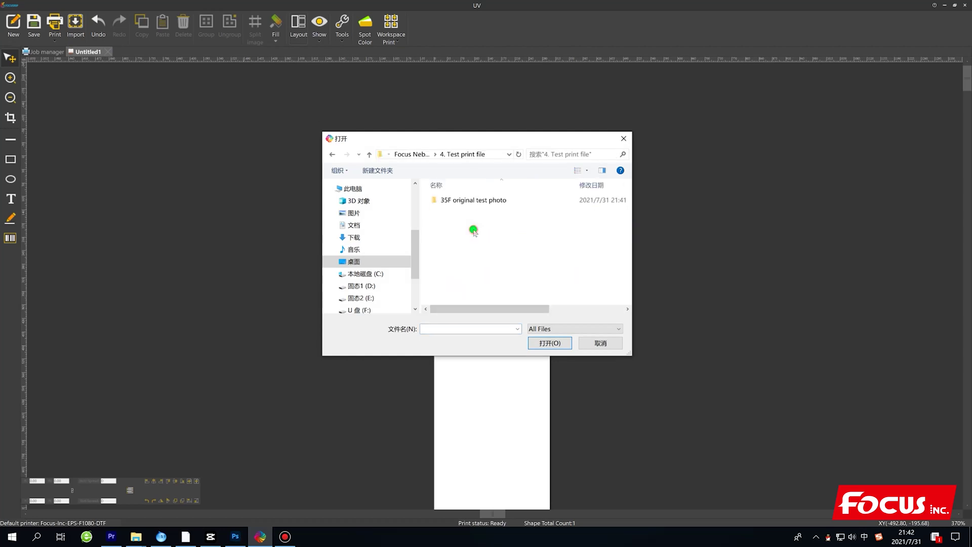
double_click(476, 201)
click(462, 223)
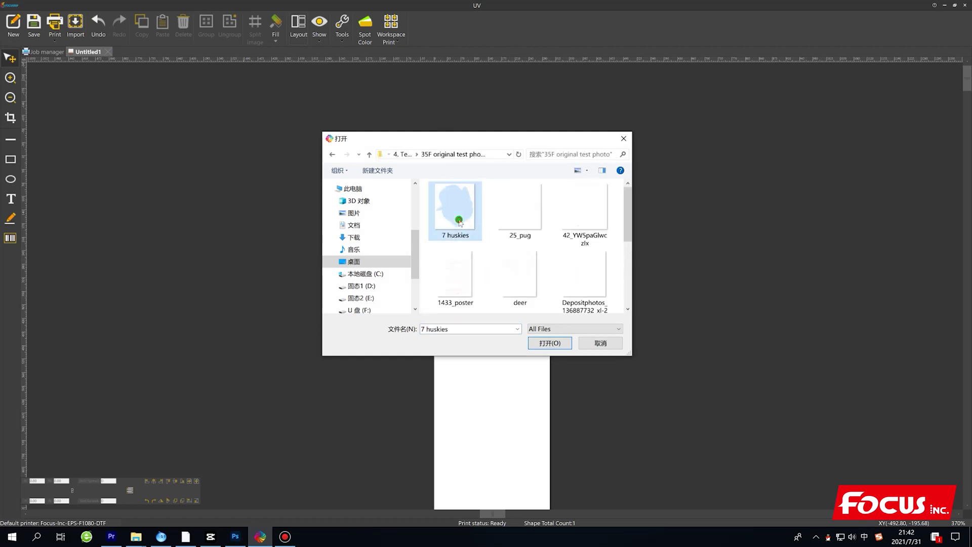
key(ctrl+a)
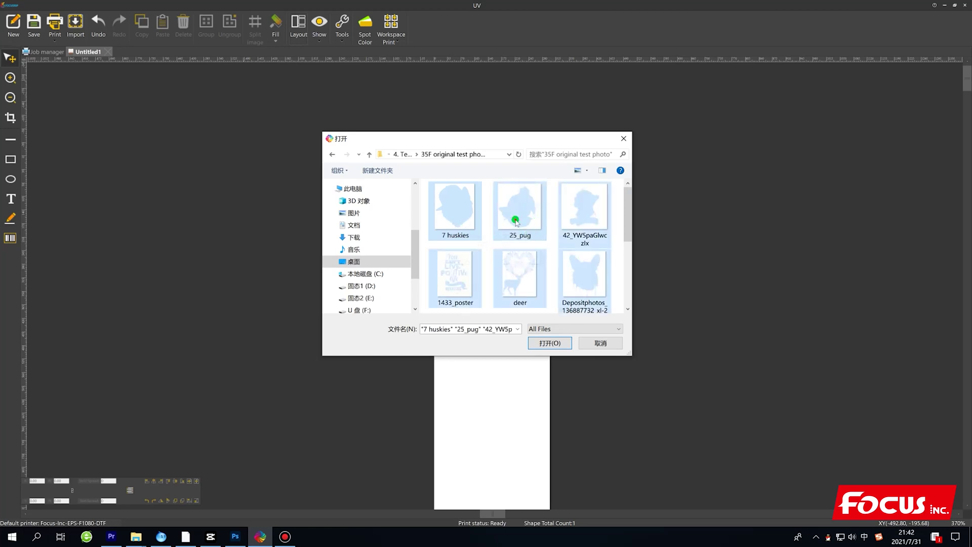
ctrl+click(516, 221)
scroll(557, 271, down, 5)
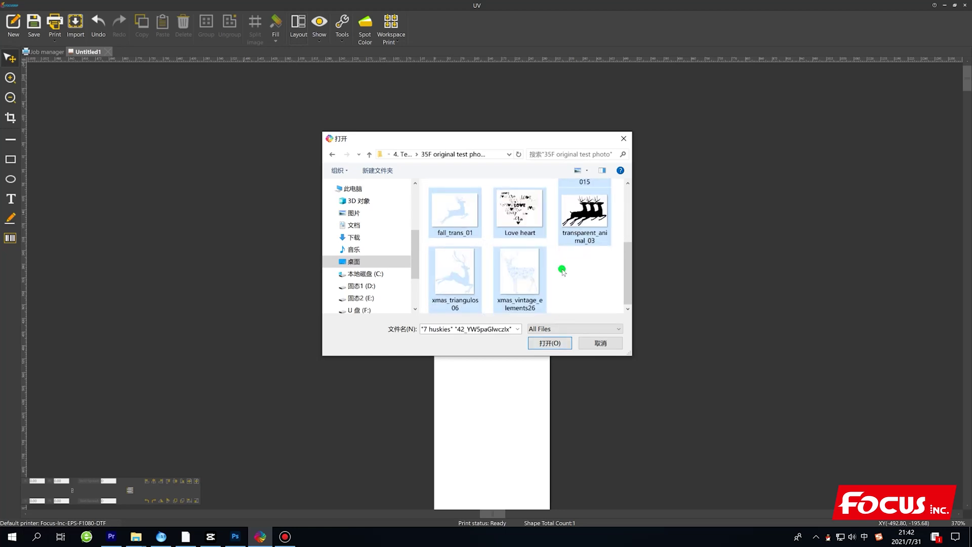
click(551, 343)
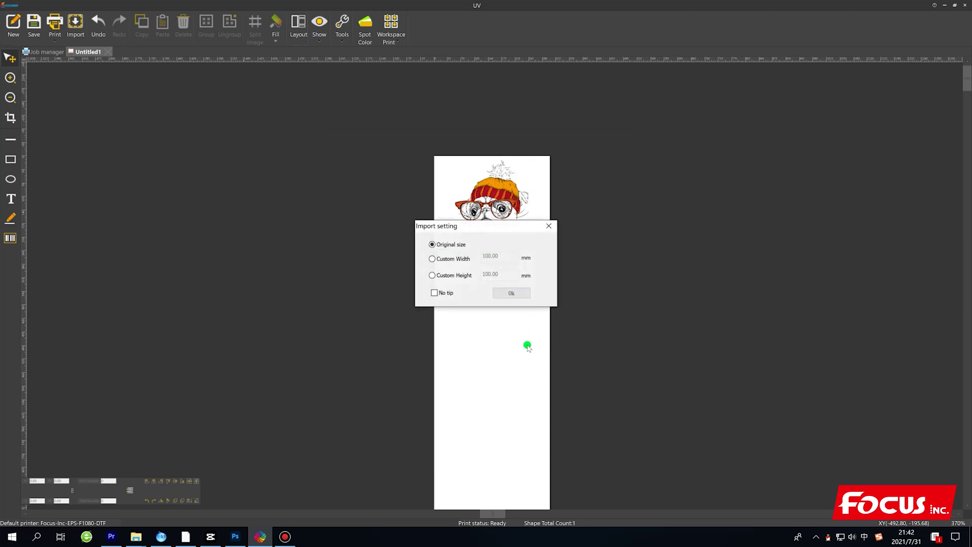
Step: Import the chosen images with a custom width of 200 mm and look over their arrangement on the canvas
click(433, 258)
double_click(509, 257)
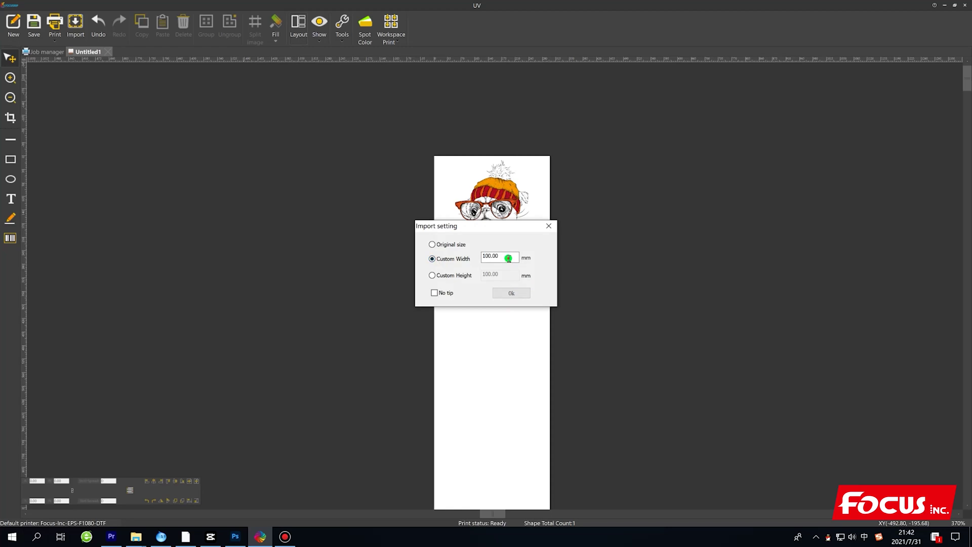
text(200)
click(513, 293)
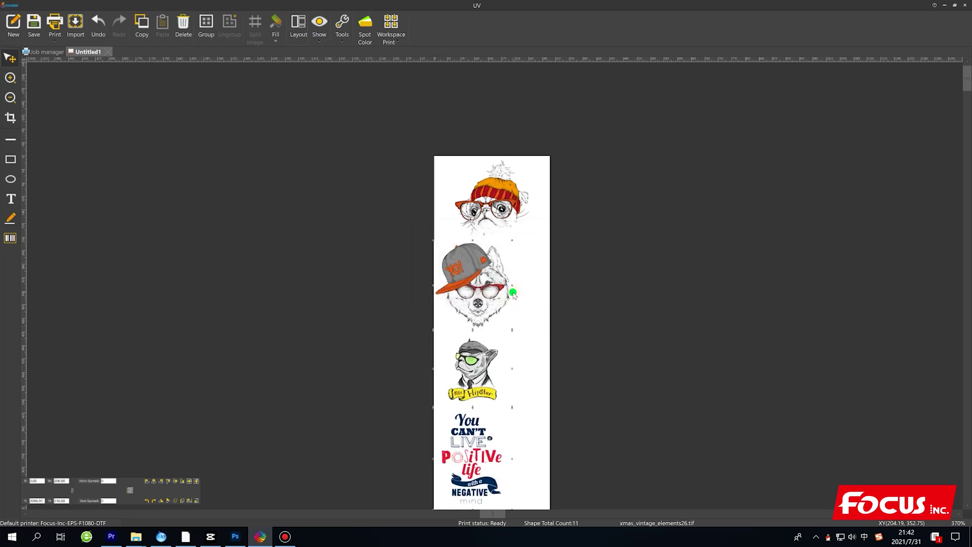
scroll(517, 306, down, 2)
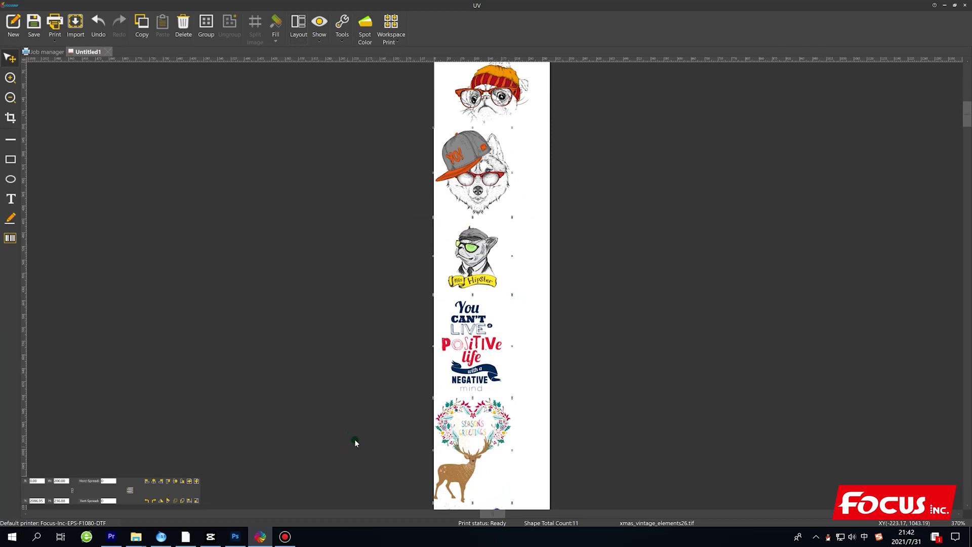
Step: Shift the imported images to line up beneath the pug near the middle of the canvas width, check the whole column and deselect them
drag(482, 162, 499, 166)
scroll(505, 304, down, 1)
scroll(506, 322, down, 4)
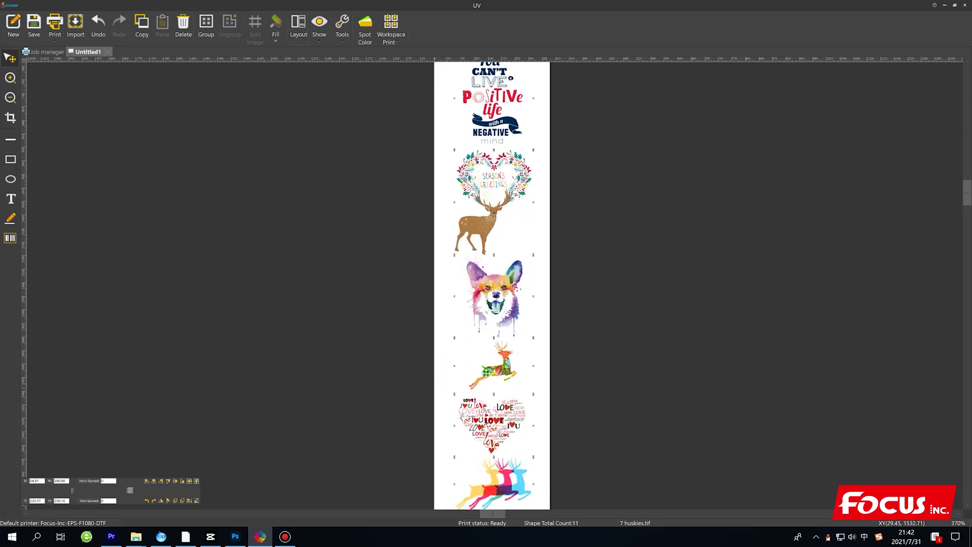
scroll(487, 373, down, 1)
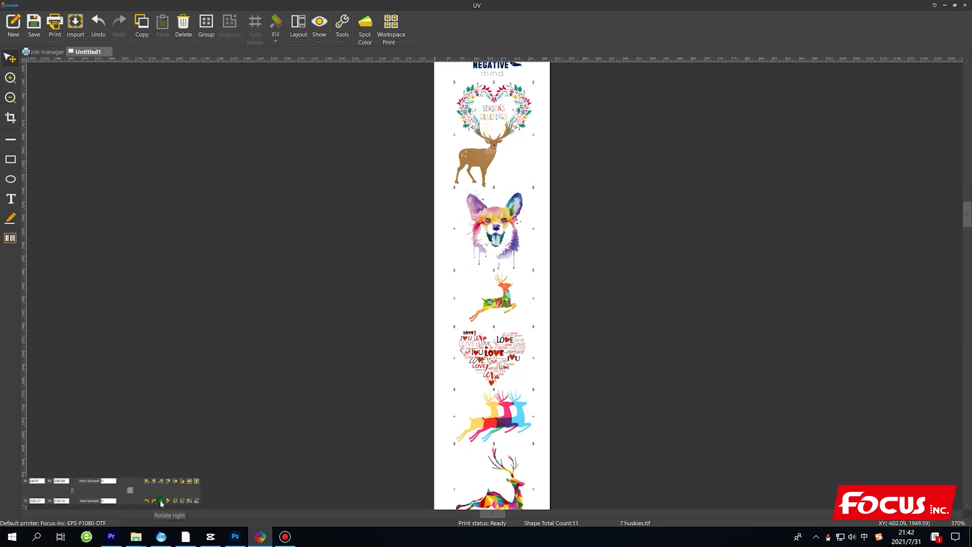
scroll(532, 355, up, 8)
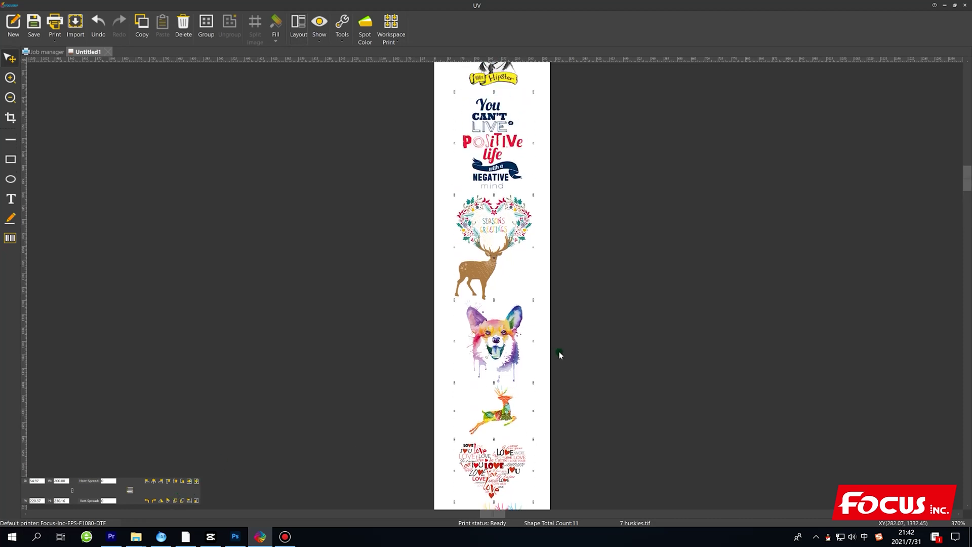
scroll(533, 283, down, 10)
scroll(529, 355, down, 3)
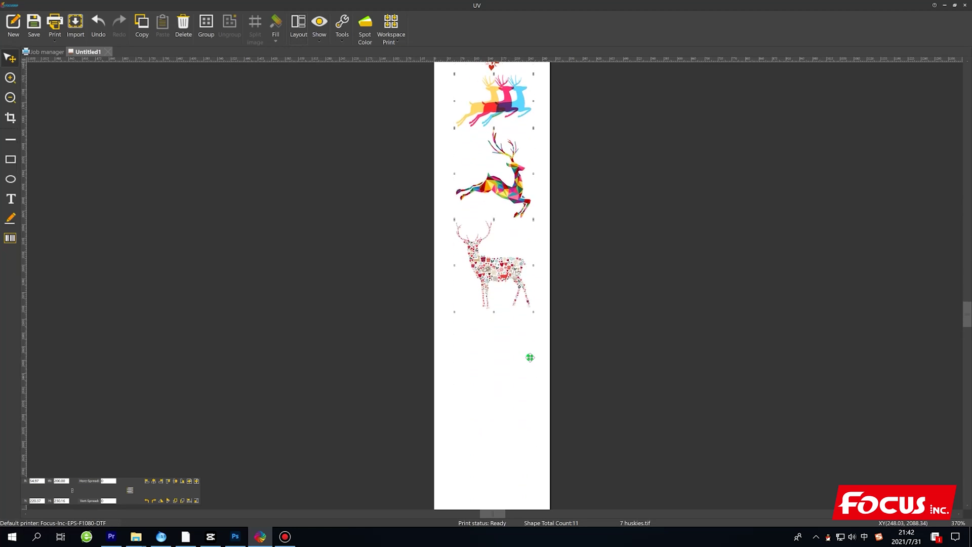
scroll(531, 324, up, 7)
scroll(525, 295, up, 1)
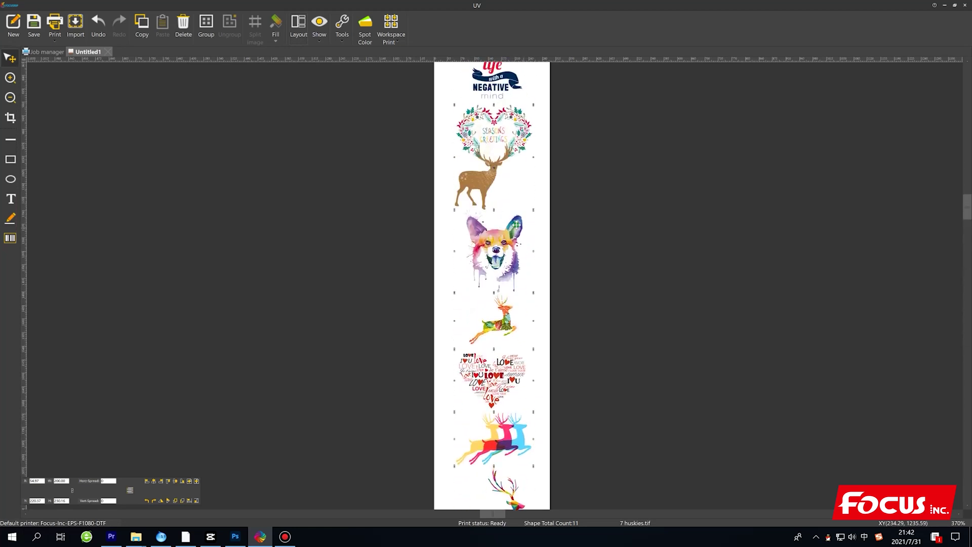
scroll(506, 392, up, 5)
scroll(513, 387, up, 5)
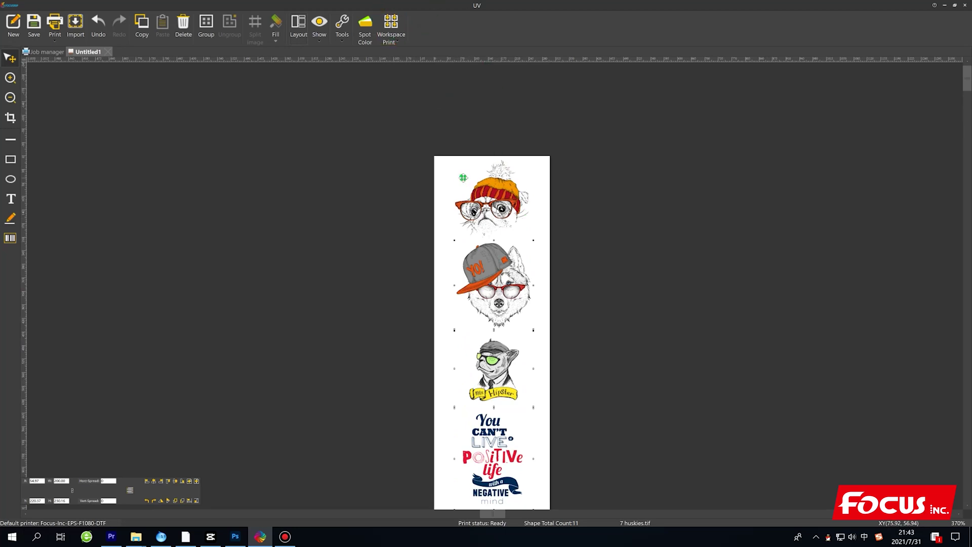
click(474, 143)
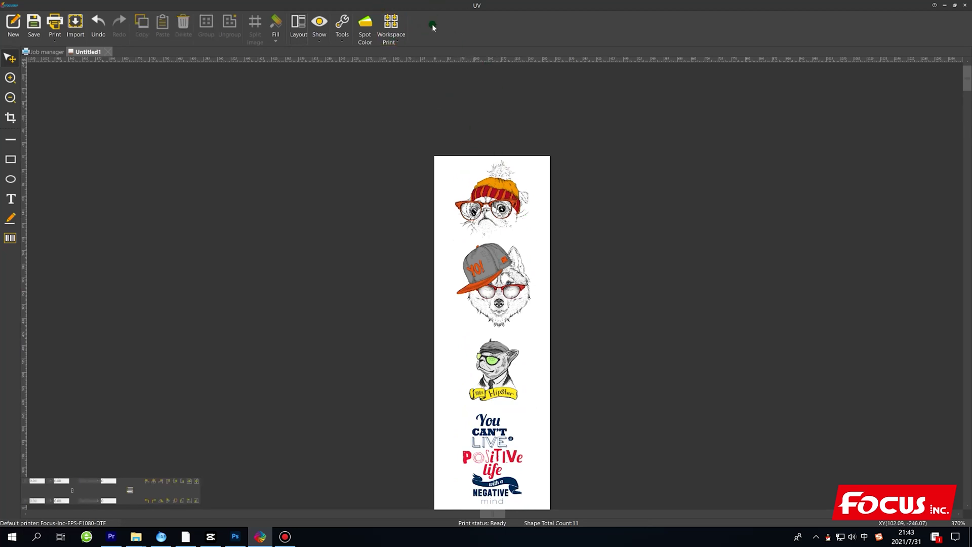
Step: Open the spot color settings and set the second spot color's data source type to Spot
click(368, 34)
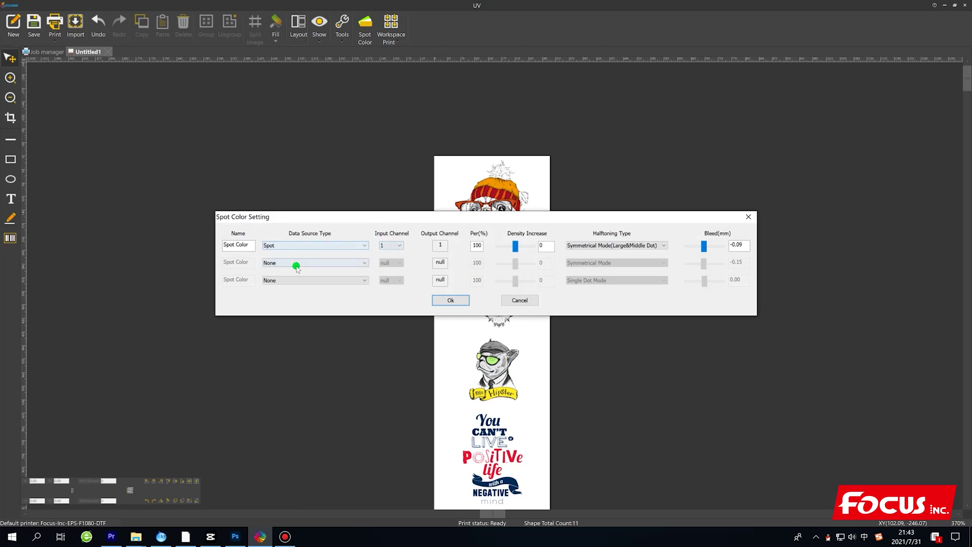
click(299, 263)
click(283, 302)
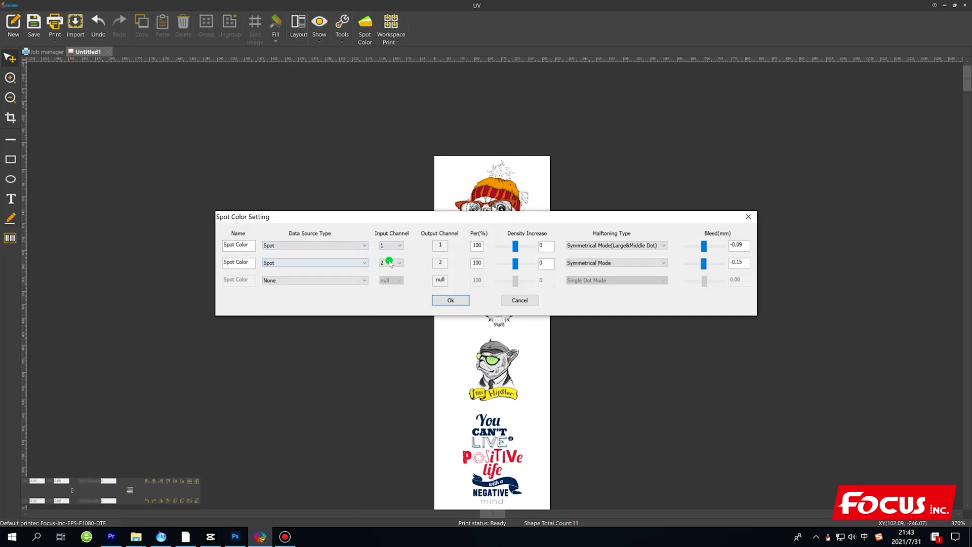
click(303, 264)
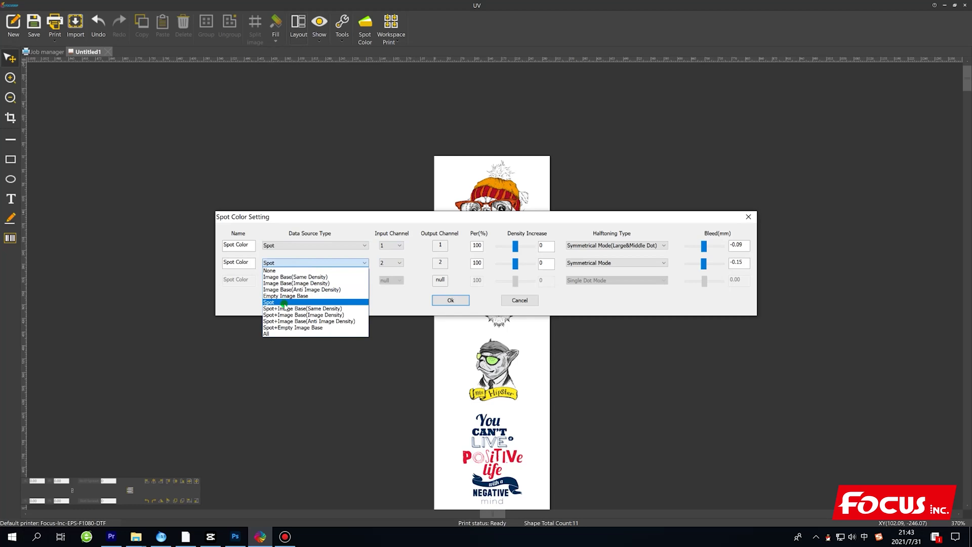
click(282, 302)
Step: Set the data source type of both the first and second spot colors to None
click(294, 246)
click(288, 247)
click(294, 245)
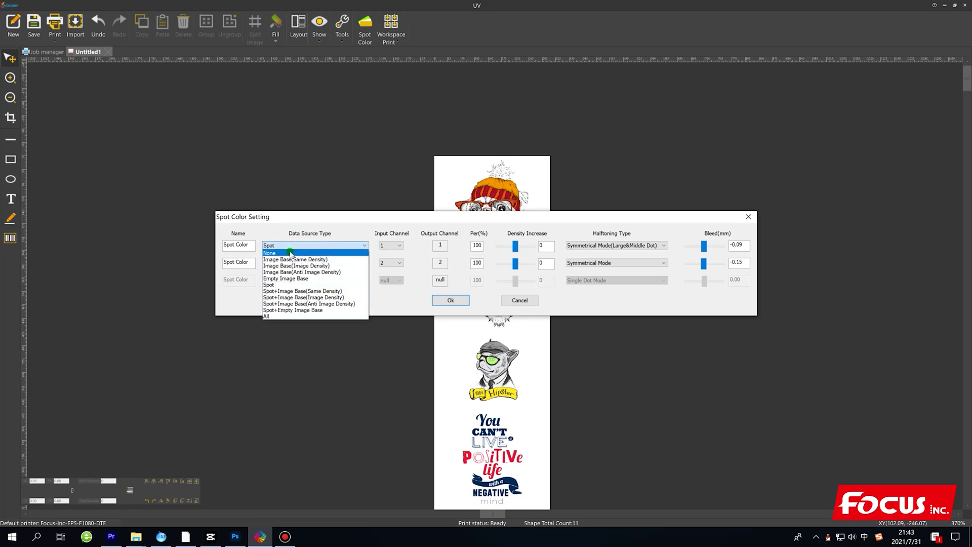
click(290, 253)
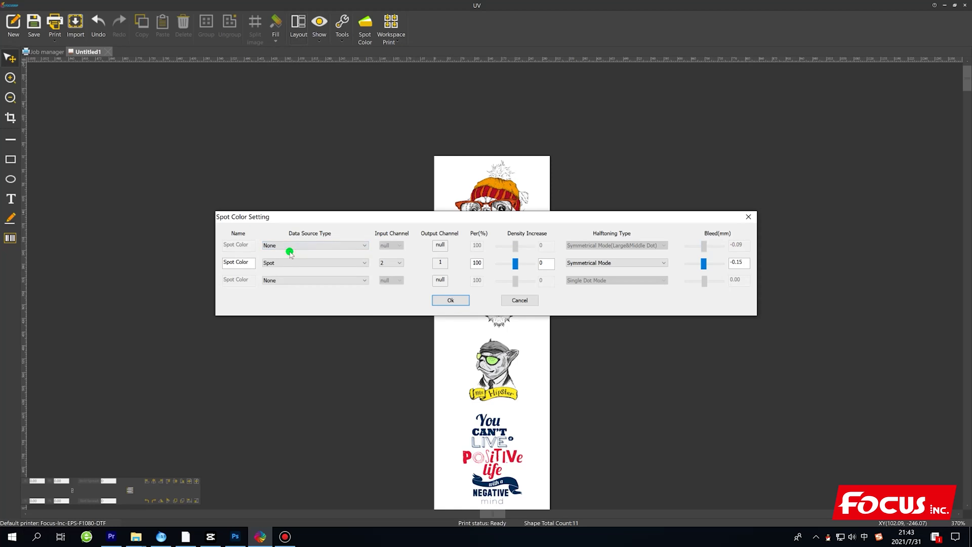
click(276, 263)
click(276, 272)
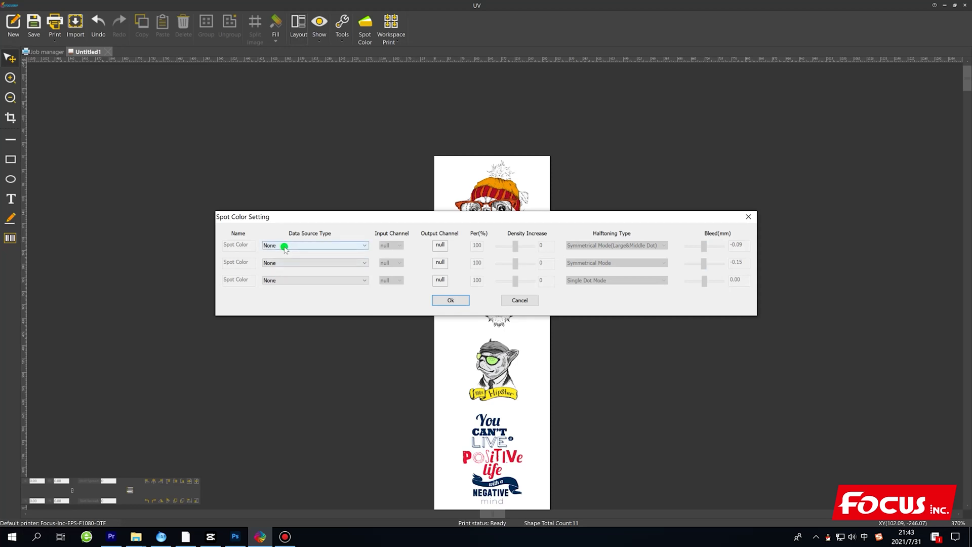
Step: Set the data source type of the first and second spot colors to Spot
click(284, 247)
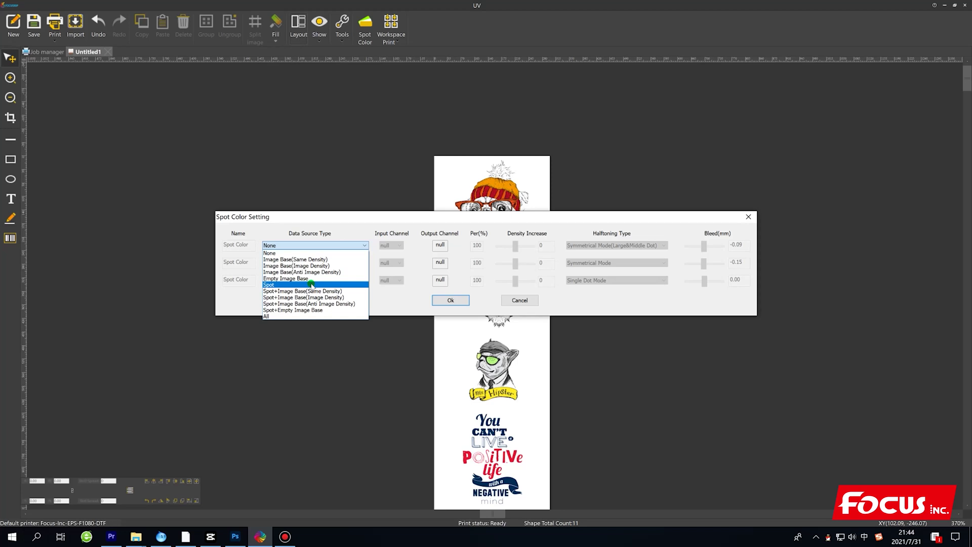
click(311, 285)
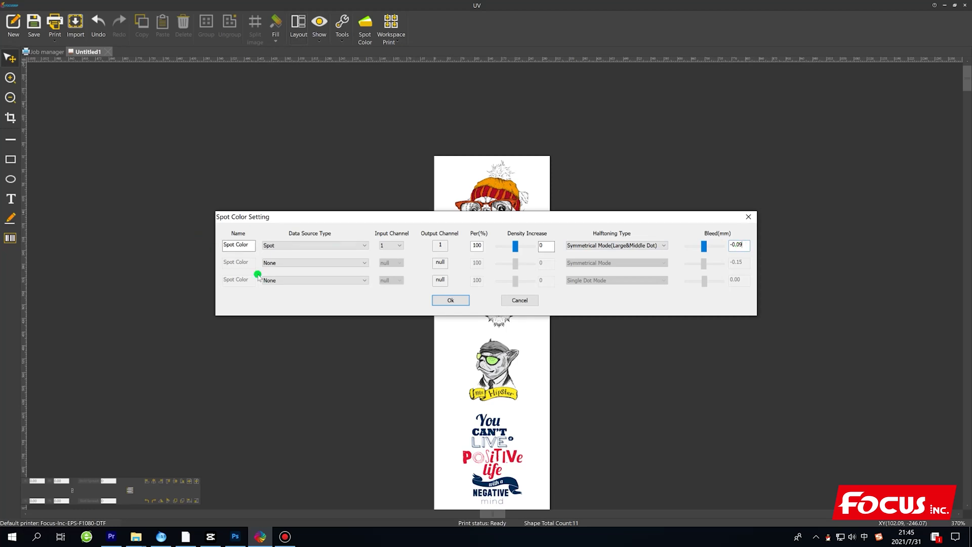
click(285, 262)
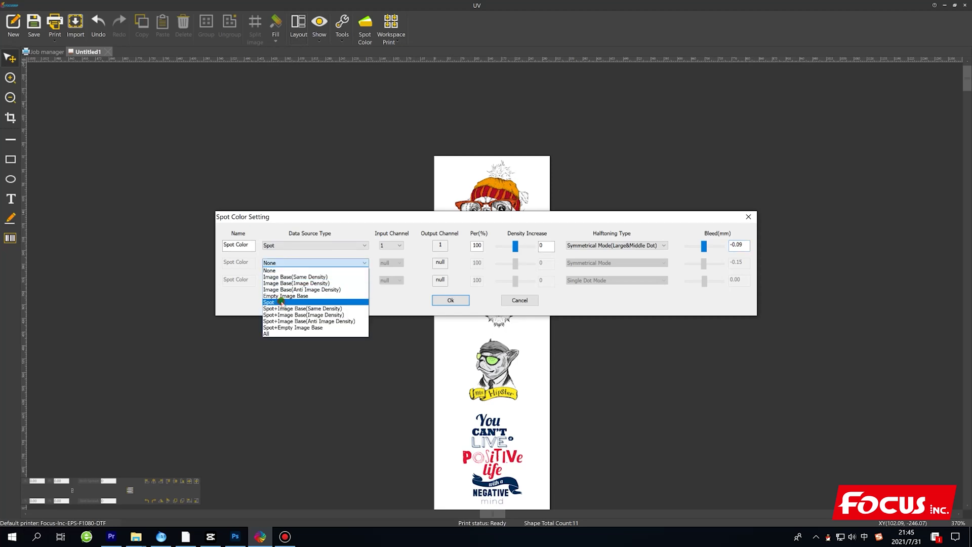
click(282, 302)
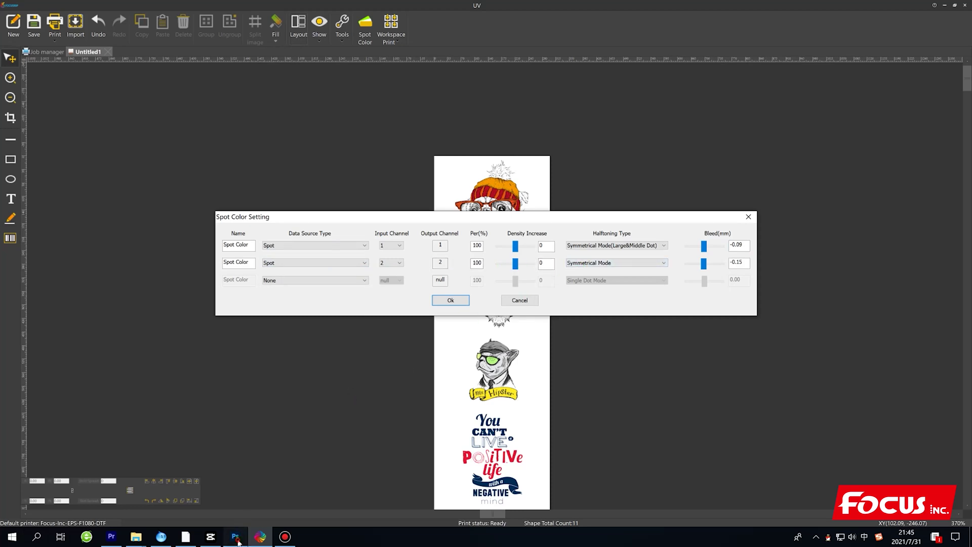
Step: Switch to Photoshop, examine the pug image's W1 and W2 channels while toggling W2's visibility, and return to RIPrint
click(236, 538)
click(867, 330)
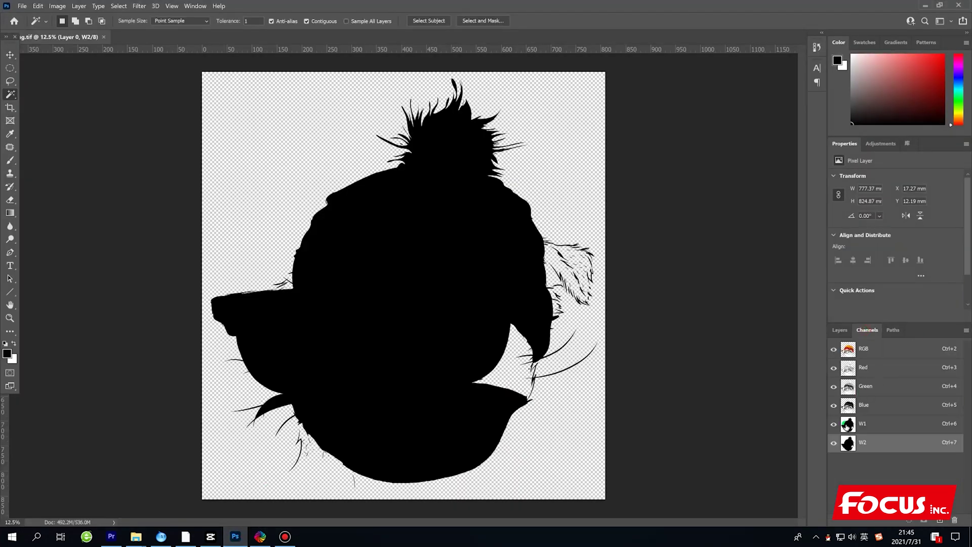
click(834, 442)
click(862, 424)
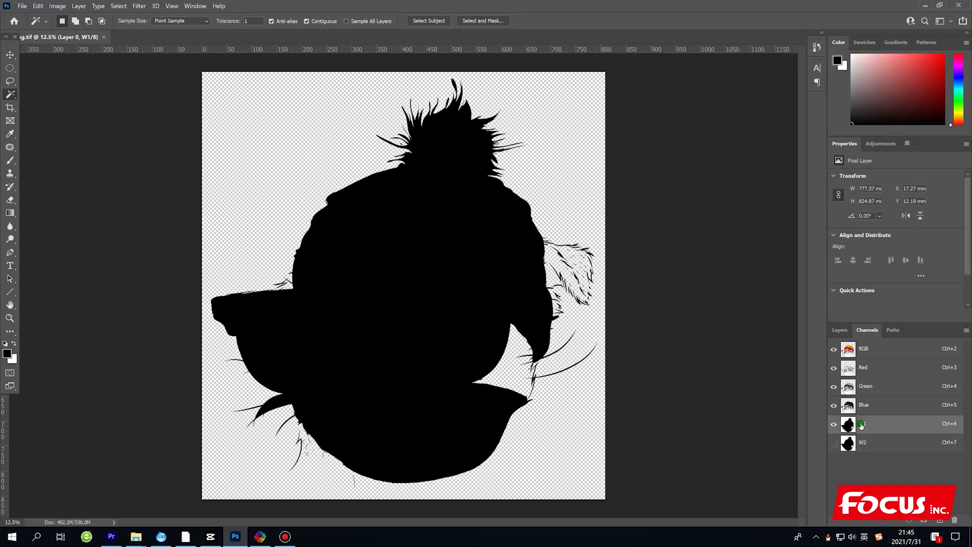
click(835, 446)
click(872, 438)
click(876, 425)
click(875, 438)
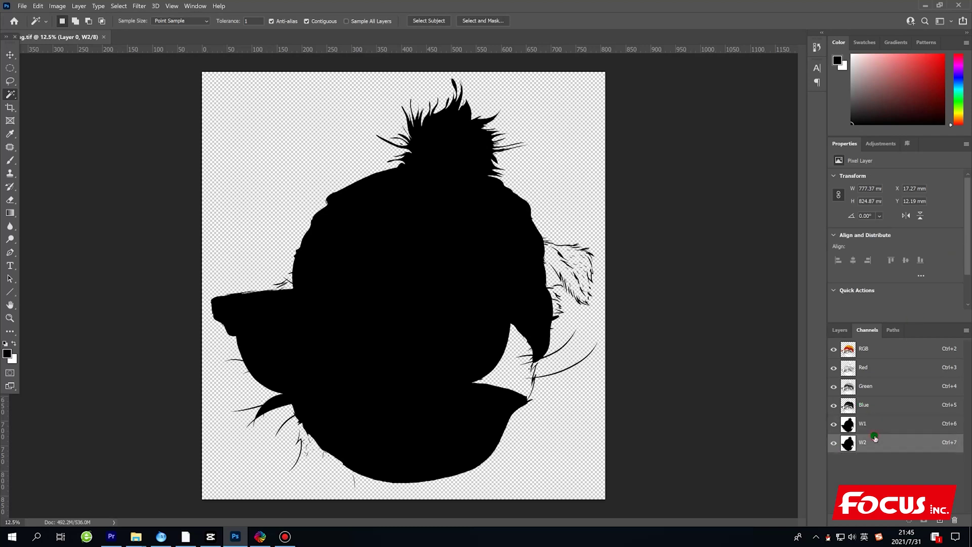
click(926, 5)
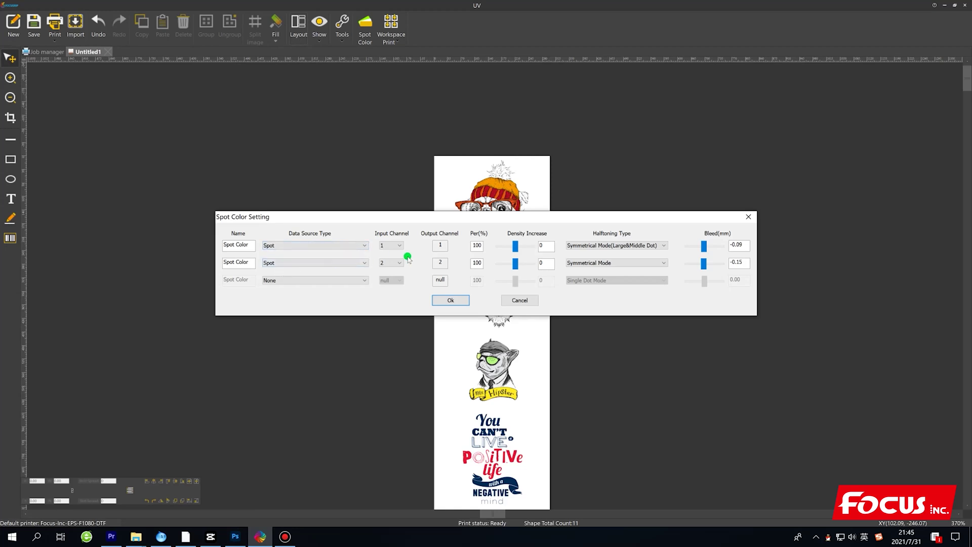
Step: Give the second spot color Symmetrical Mode(Large&Middle Dot) halftoning and a bleed of -0.09 mm, and confirm the spot color settings
click(740, 263)
text(-0.09)
double_click(739, 263)
click(750, 266)
click(738, 245)
click(706, 247)
key(Delete)
text(-)
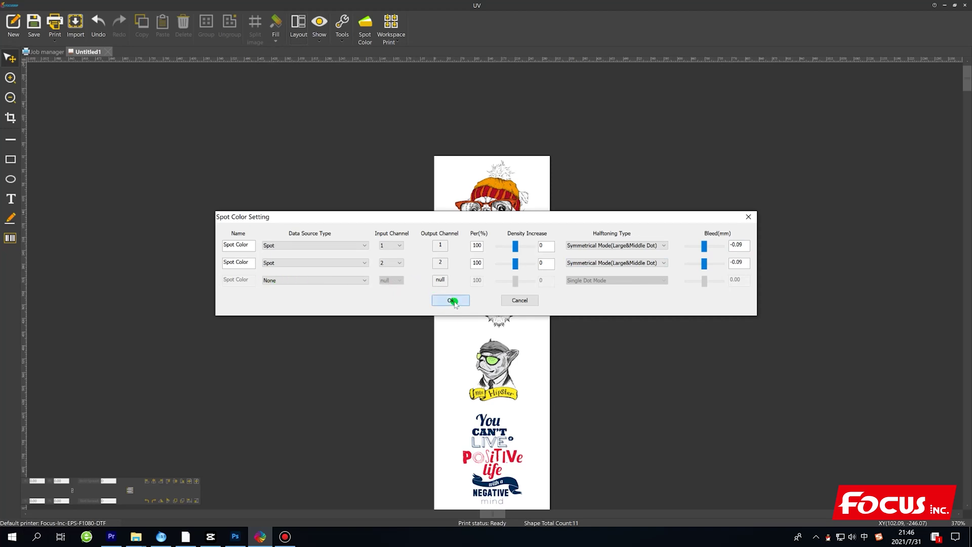
click(452, 301)
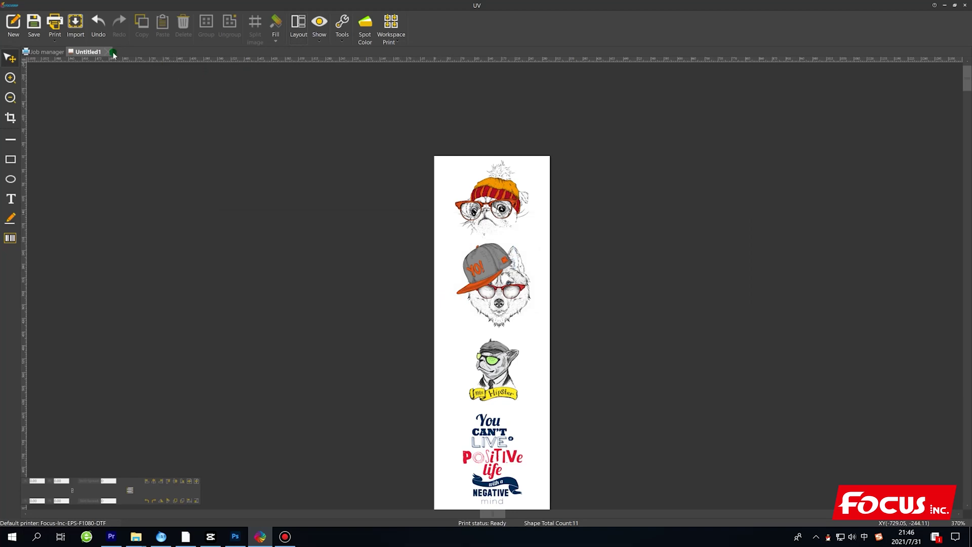
Step: Open the print settings and choose the FOCUS_3_IB_PET Ink_On_Film_720x1440_8Pass solution
click(56, 25)
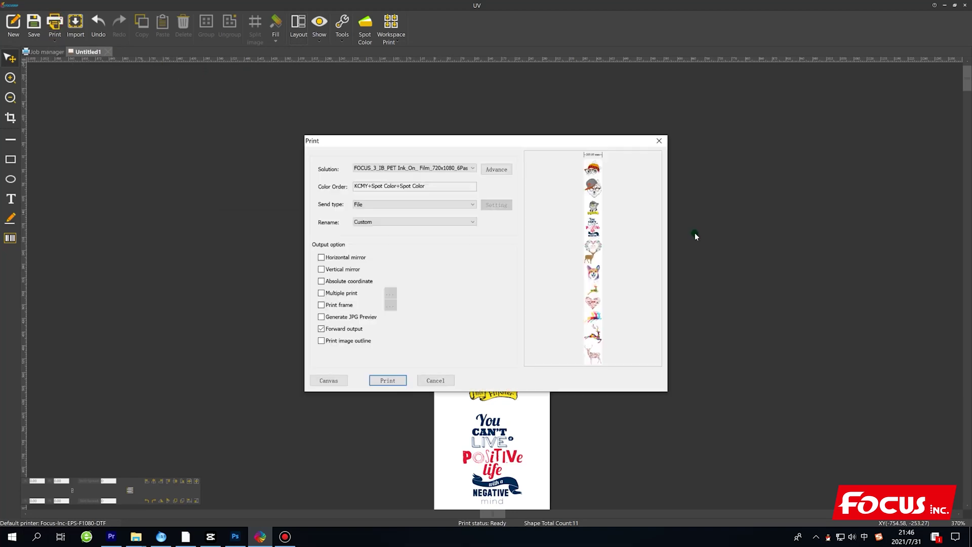
drag(541, 147, 779, 134)
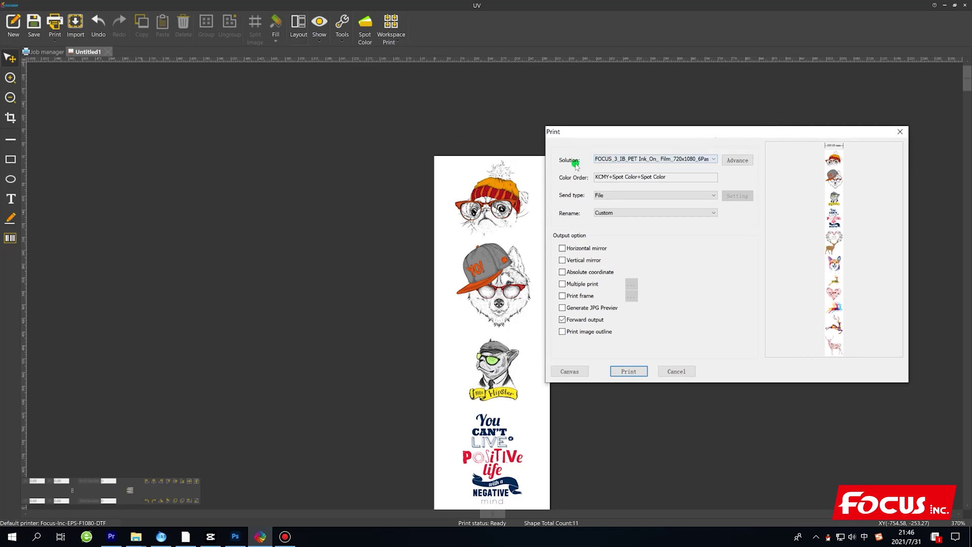
click(623, 159)
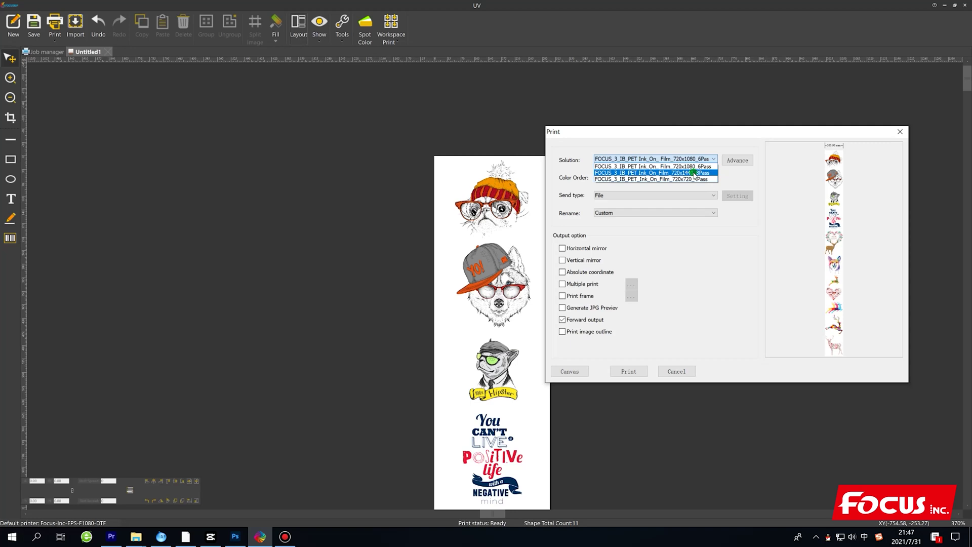
click(695, 172)
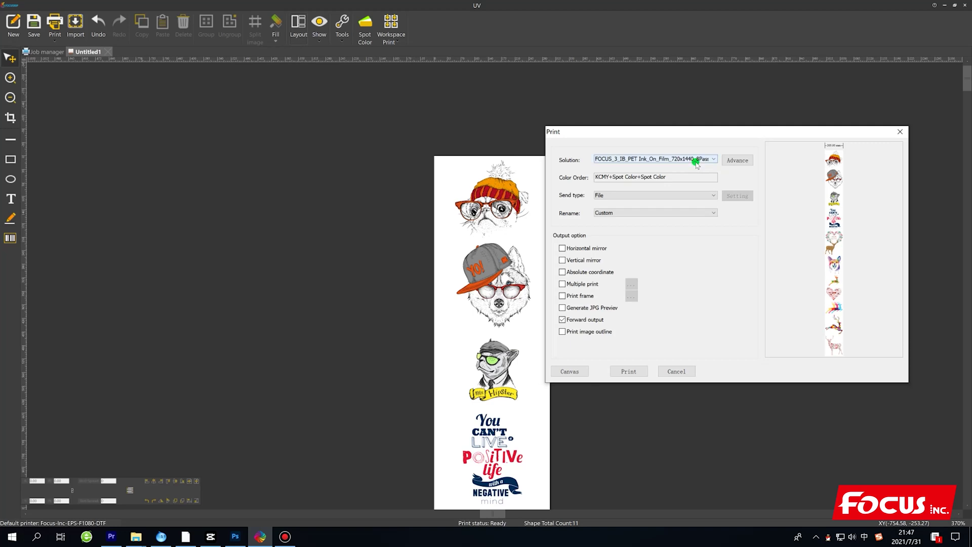
click(697, 161)
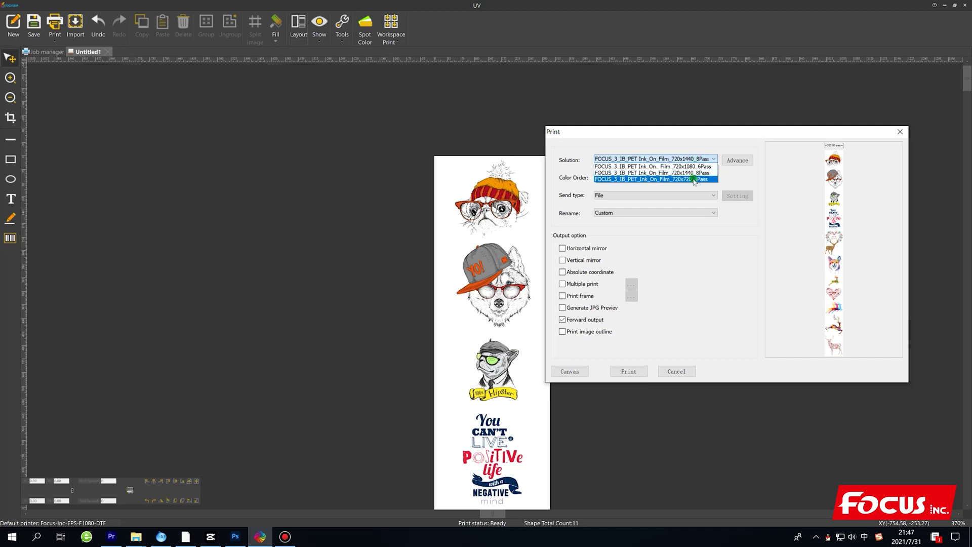
click(695, 173)
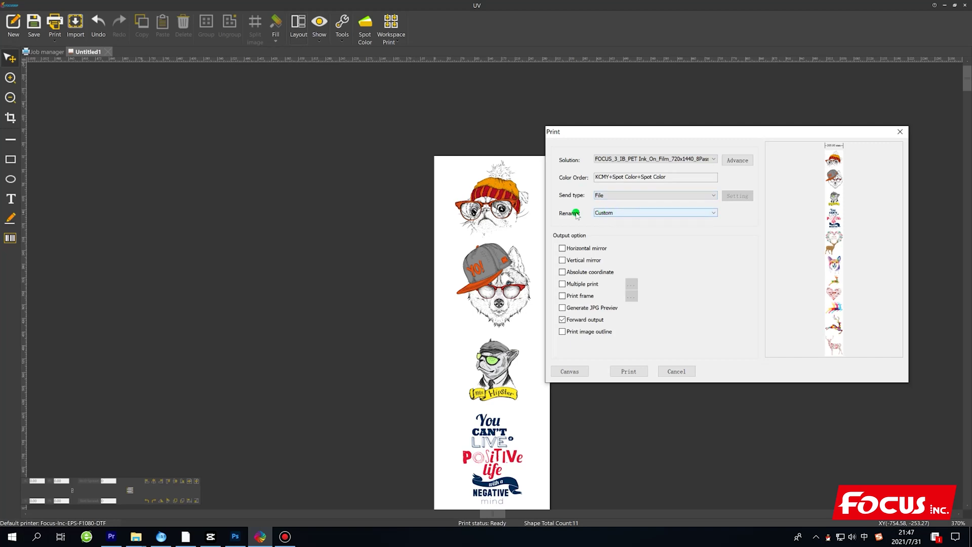
Step: Enable horizontal mirror, keep forward output on, and confirm the advanced print options with Use ICC enabled
click(563, 248)
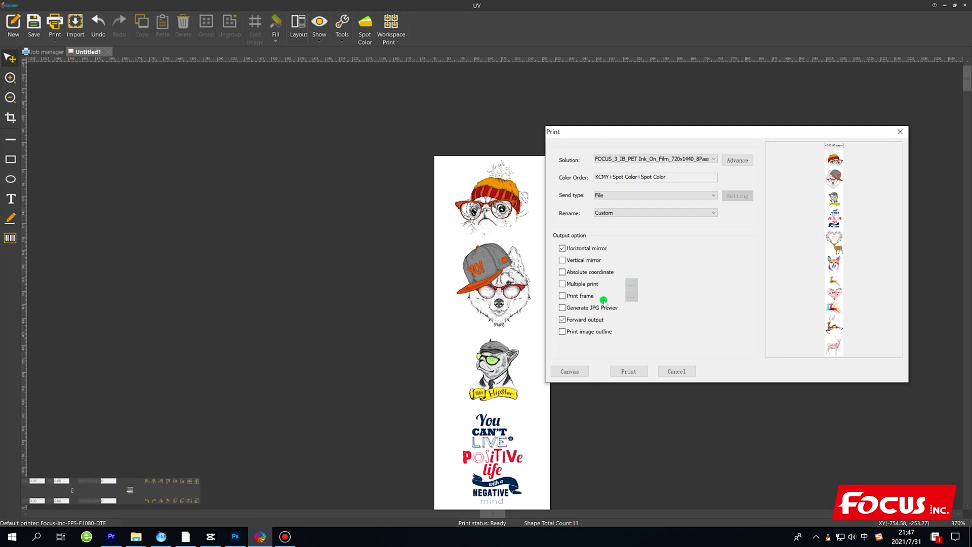
click(563, 320)
click(562, 320)
click(745, 161)
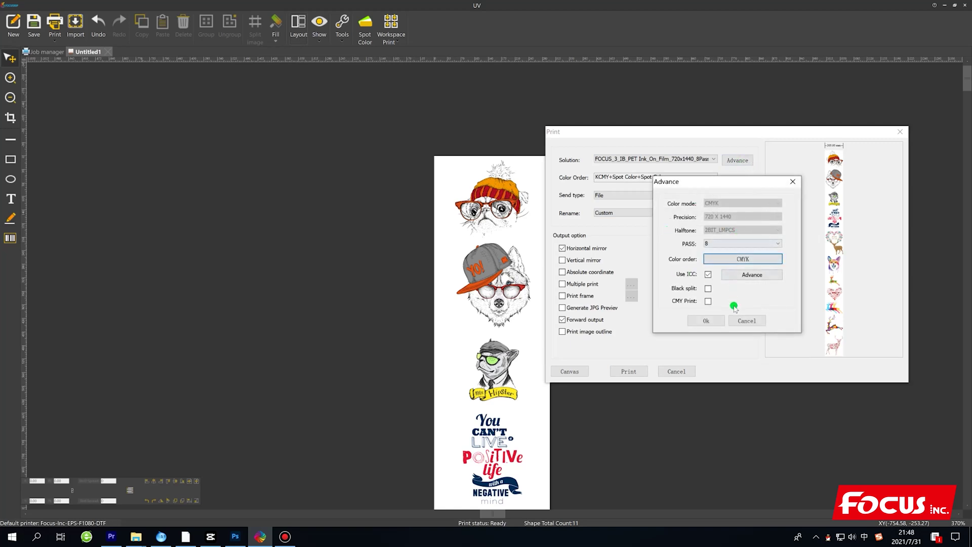
click(709, 275)
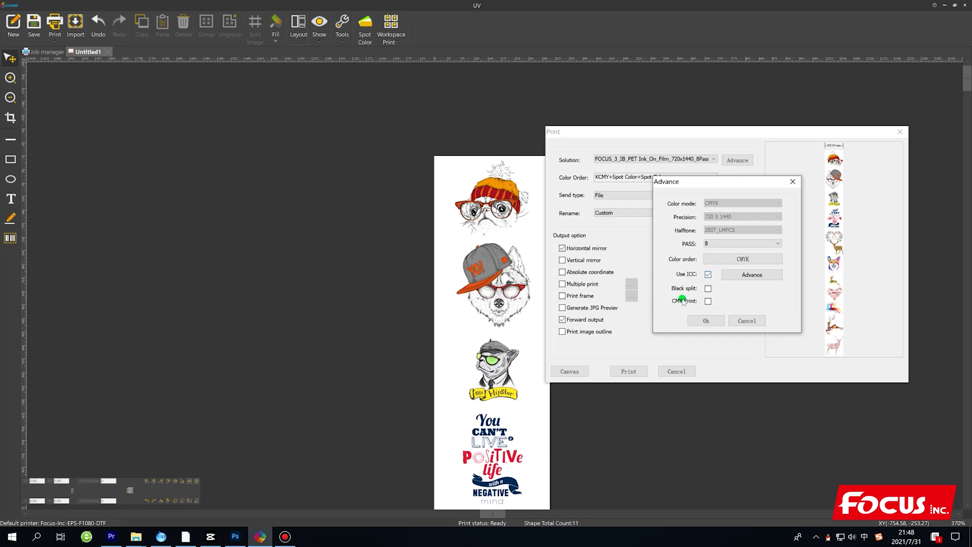
click(706, 321)
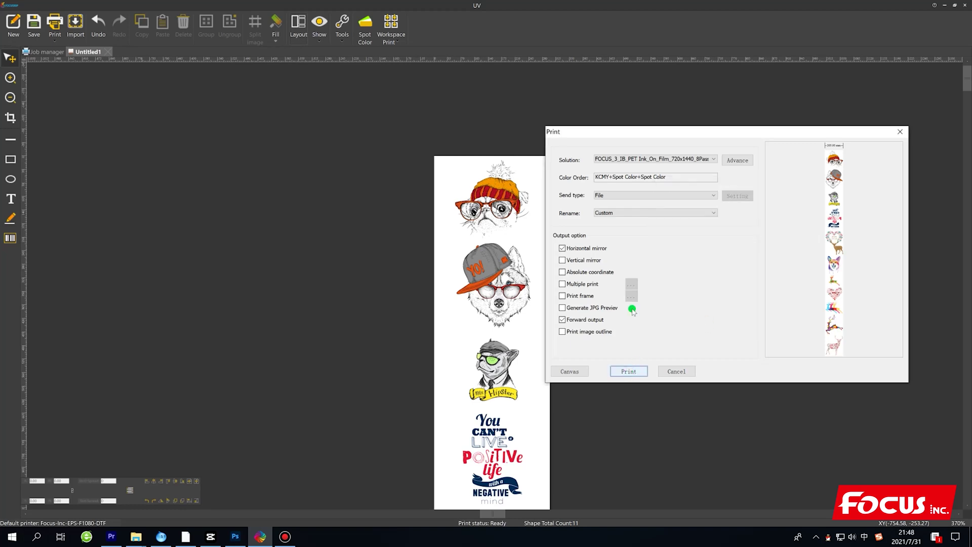
Step: Start printing the layout to a file and choose the Desktop as the save location
click(628, 372)
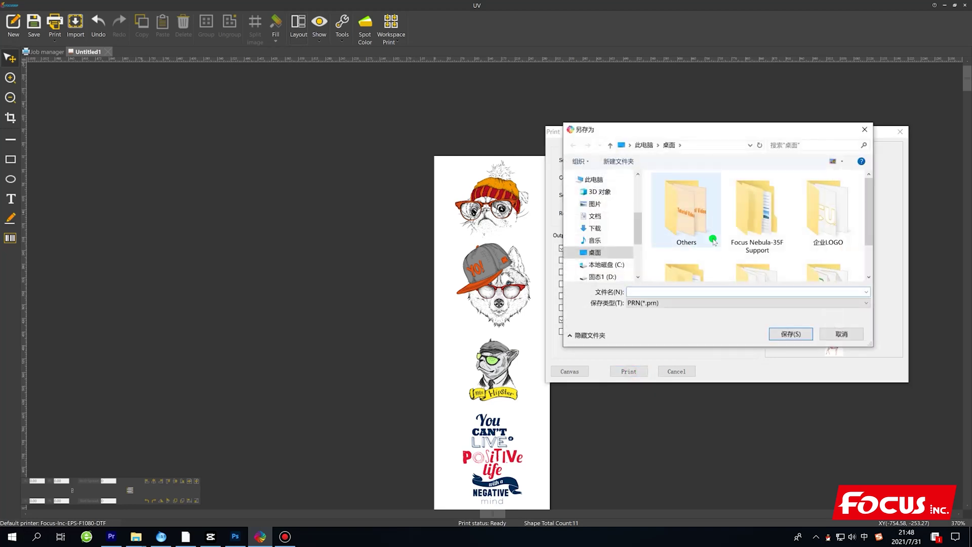
scroll(727, 250, down, 1)
scroll(759, 256, up, 1)
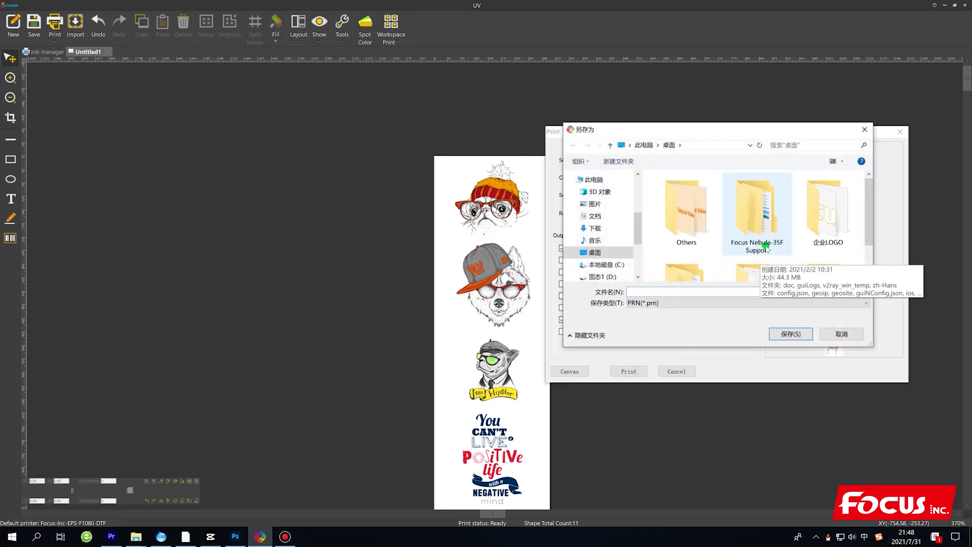
double_click(761, 257)
double_click(690, 223)
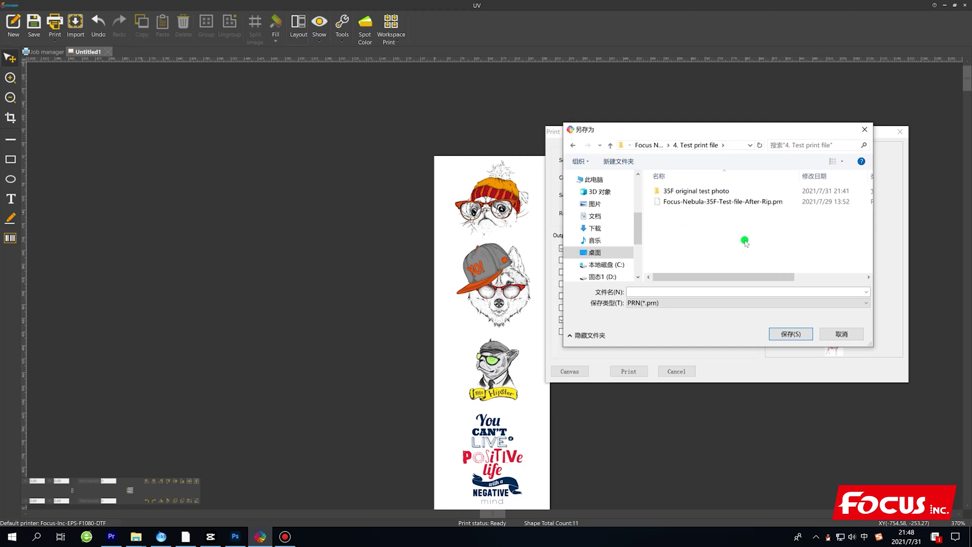
scroll(629, 238, up, 1)
scroll(608, 212, up, 3)
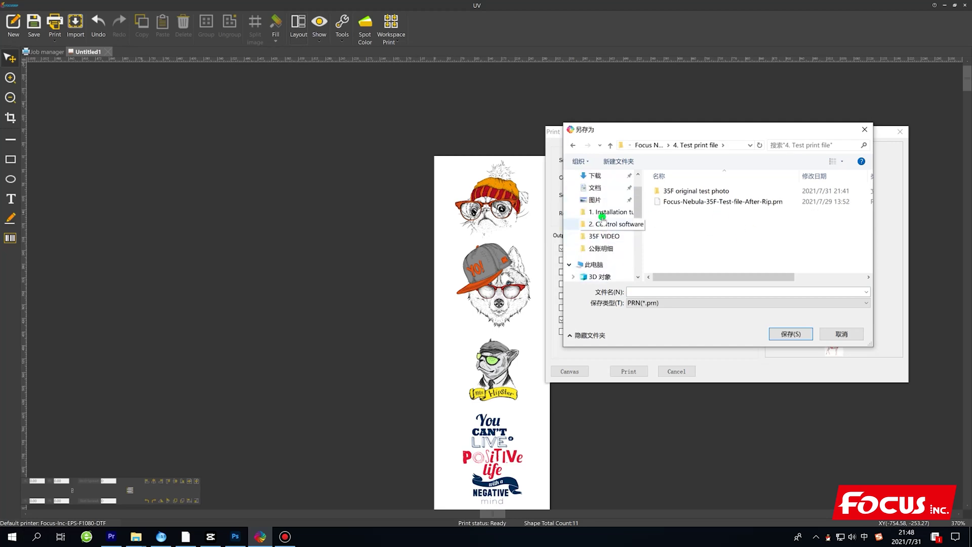
click(597, 197)
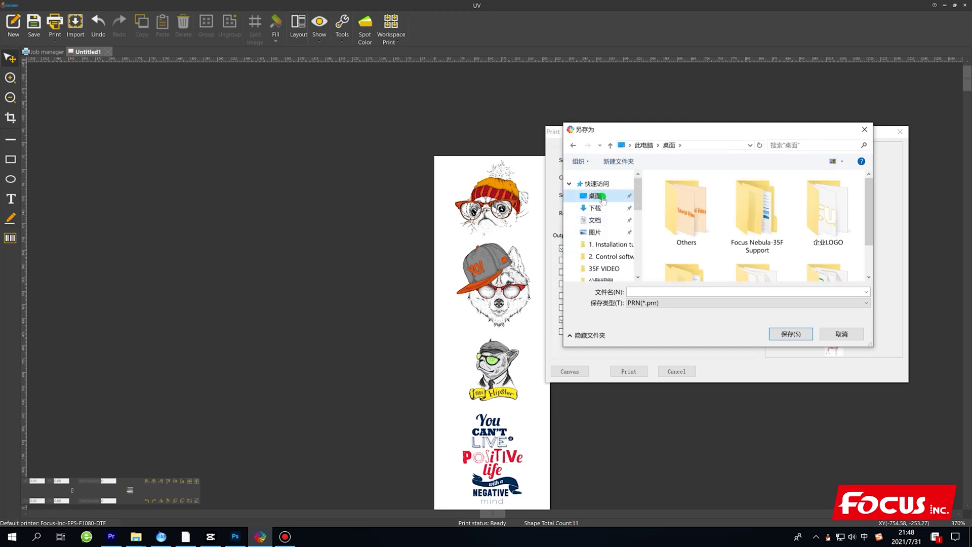
Step: Name the PRN output FOCUS_NEBULA_35F_TEST_PRINT_FILE and save it to start the RIP job
click(646, 290)
key(Caps_Lock)
text(FOCUS)
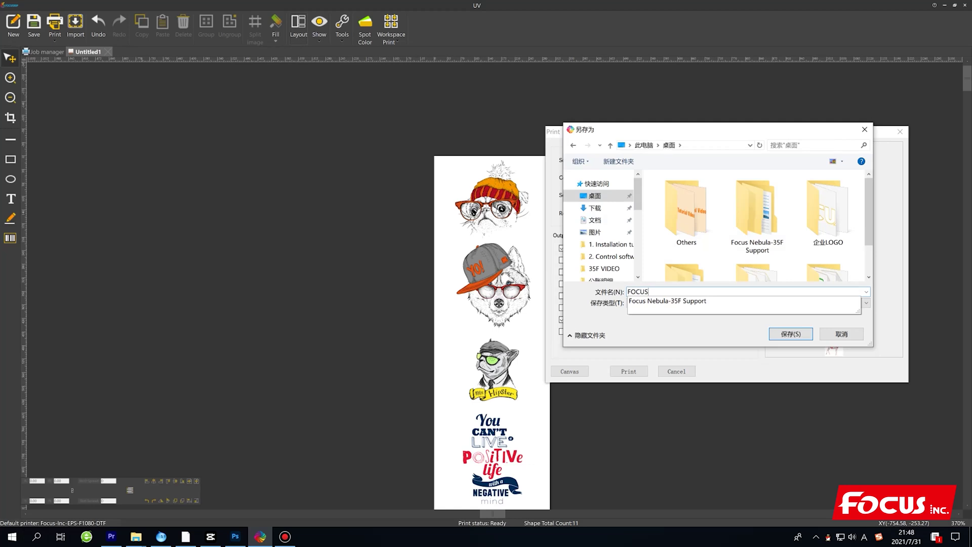
text(_NEBULA_35F_T)
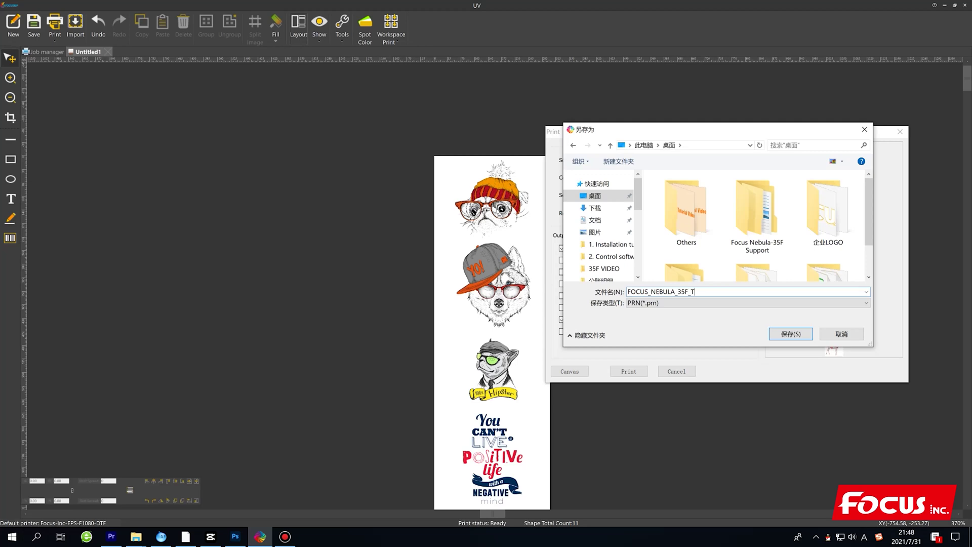
text(EST_PRINT_FILE)
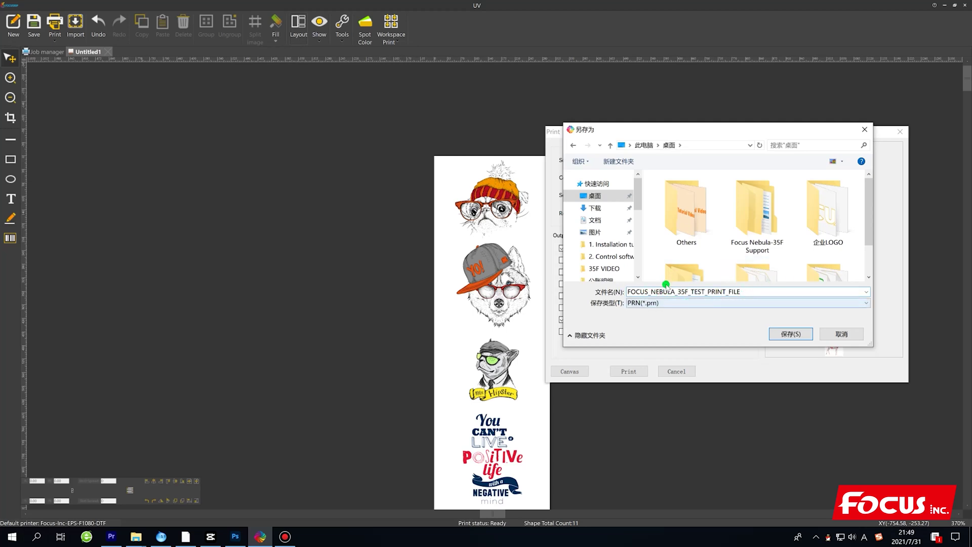
click(794, 334)
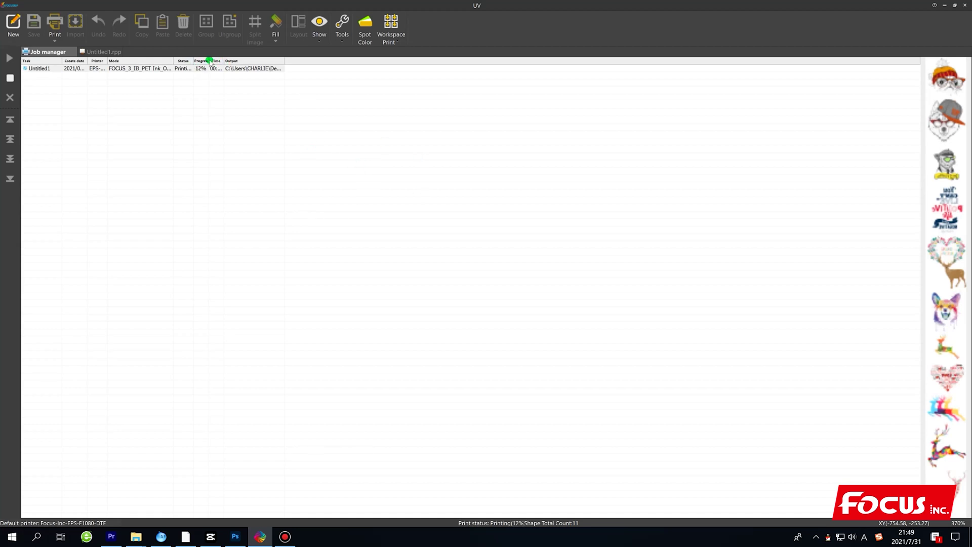
Step: Widen the Mode, Status, Progress, Time and Output columns of the job list and select the Untitled1 job
drag(209, 61, 302, 68)
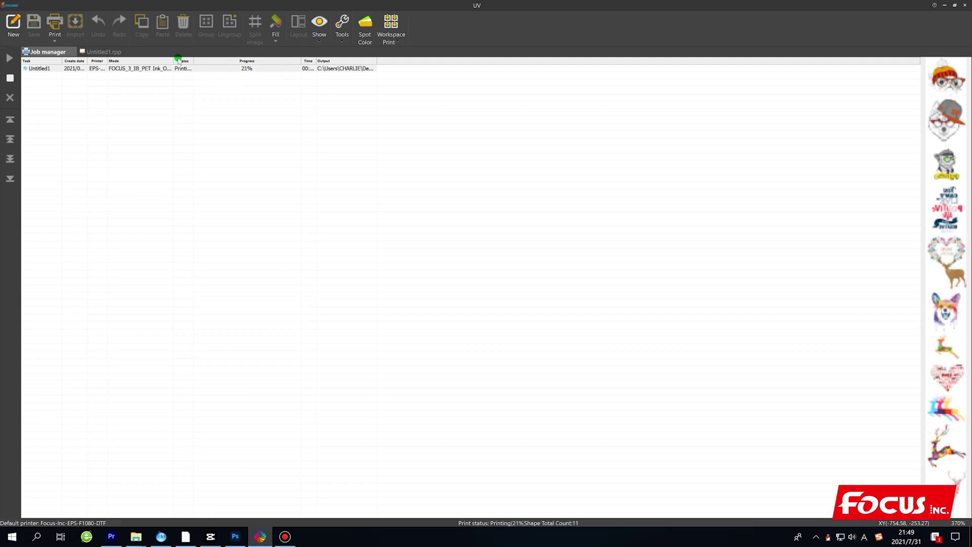
drag(173, 61, 307, 64)
click(253, 60)
click(356, 77)
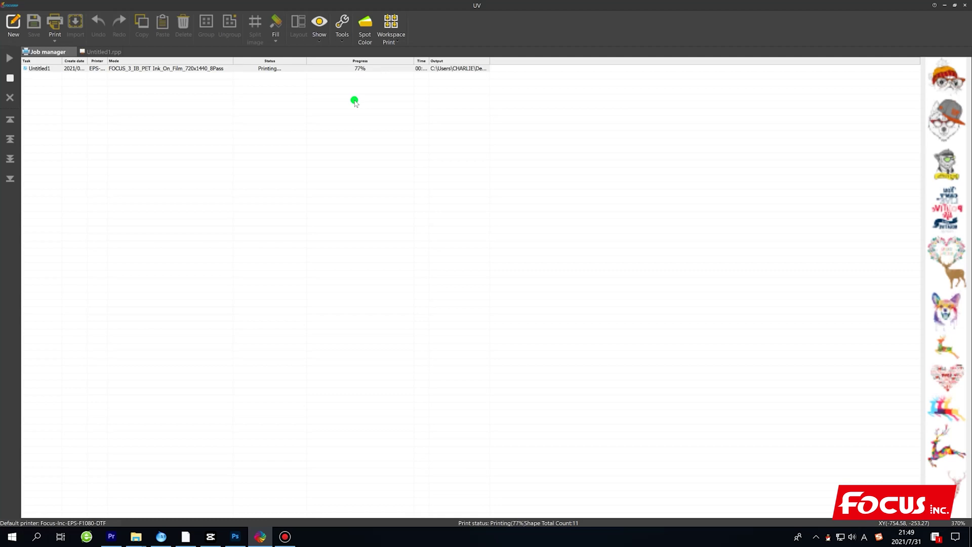
drag(429, 61, 449, 60)
drag(510, 61, 673, 69)
click(624, 69)
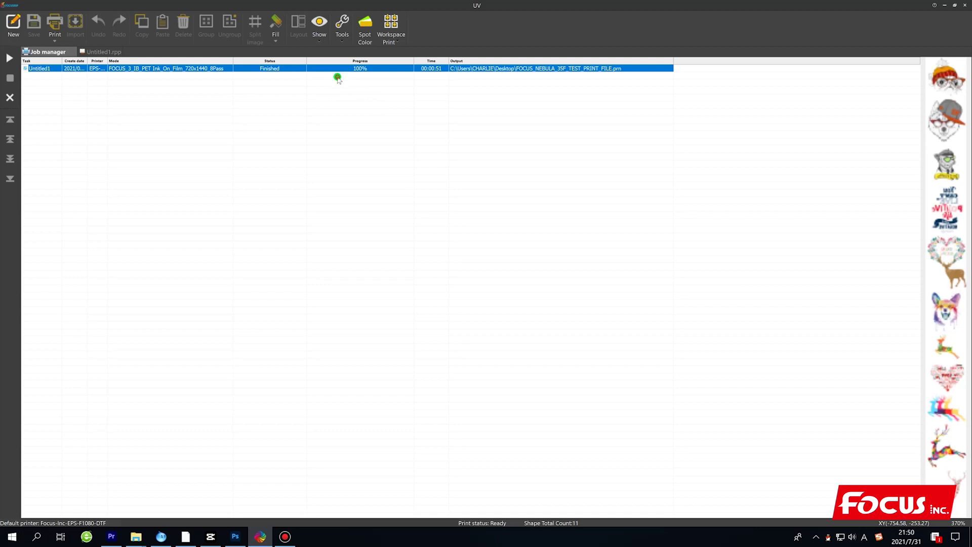
Step: Review the Untitled1 layout and return to the job manager to check the Untitled1 job's entry
click(99, 52)
scroll(491, 284, down, 5)
click(45, 51)
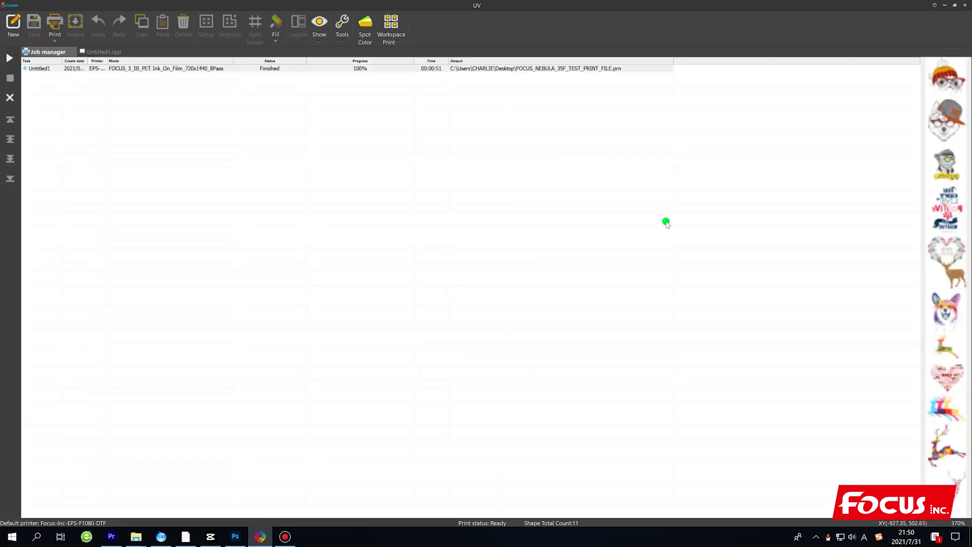
click(391, 66)
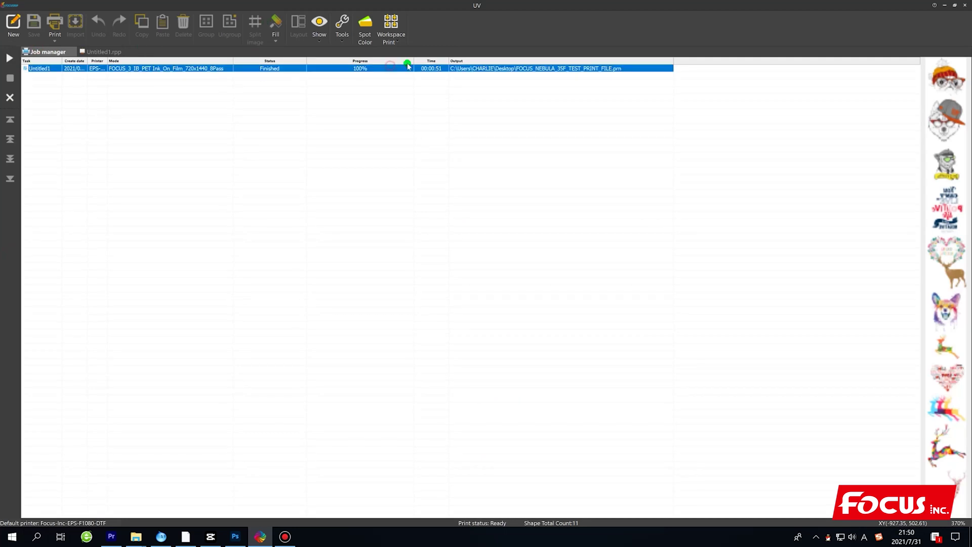
Step: Minimize RIPrint, move the FOCUS_NEBULA_35F_TEST_PRINT_FILE.prn file to the middle of the desktop, and check its properties
click(945, 5)
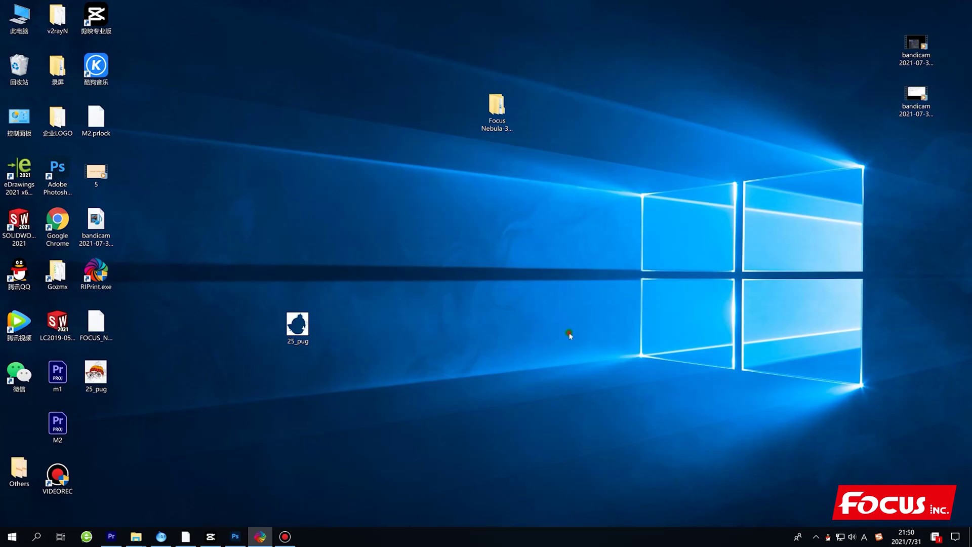
drag(101, 329, 591, 226)
right_click(592, 225)
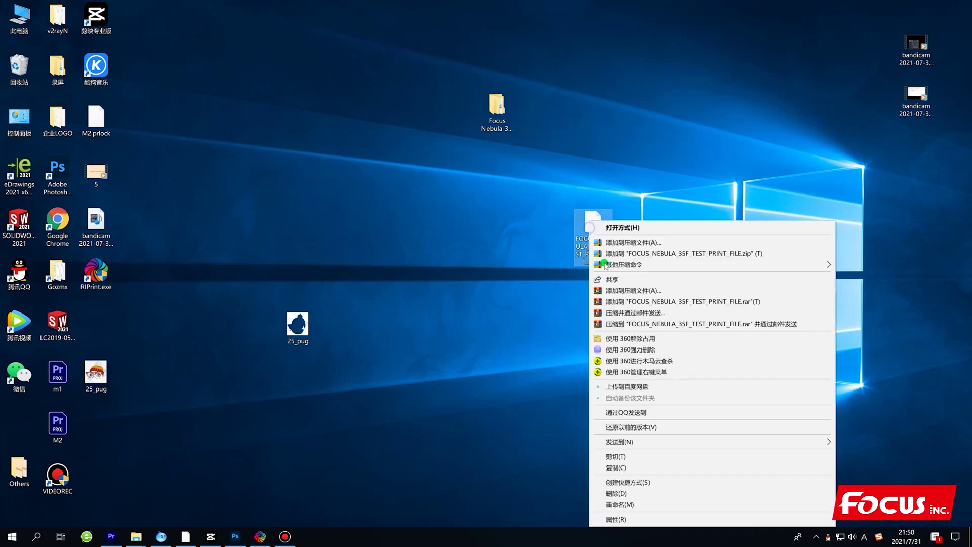
click(612, 520)
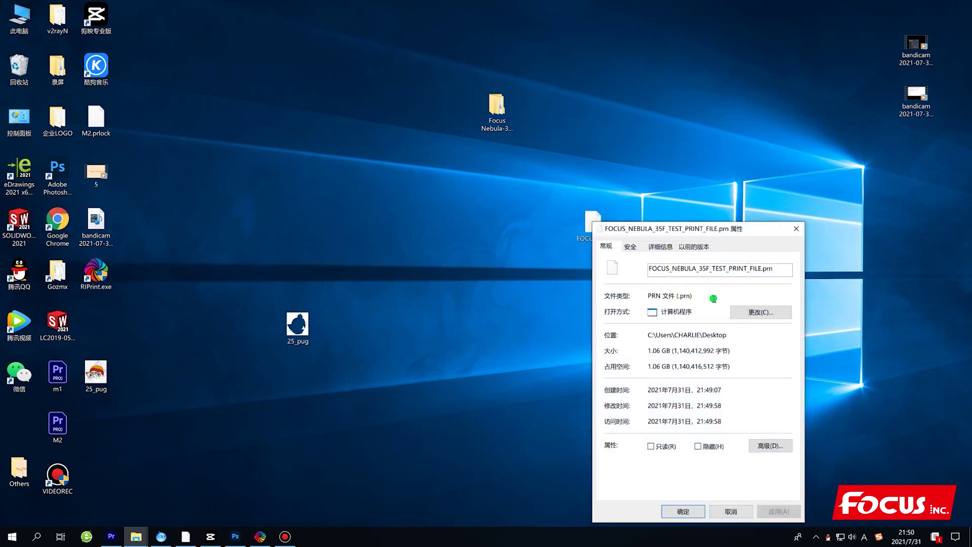
click(798, 229)
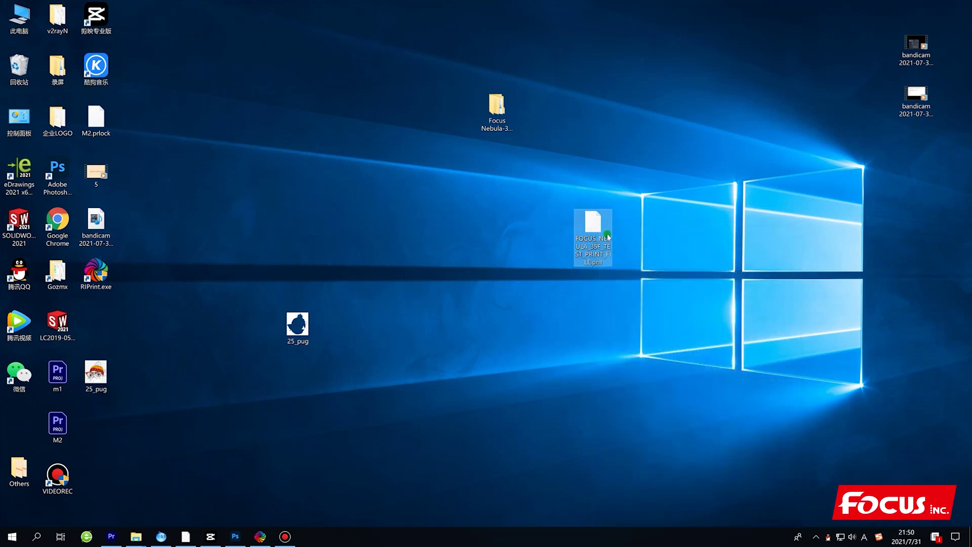